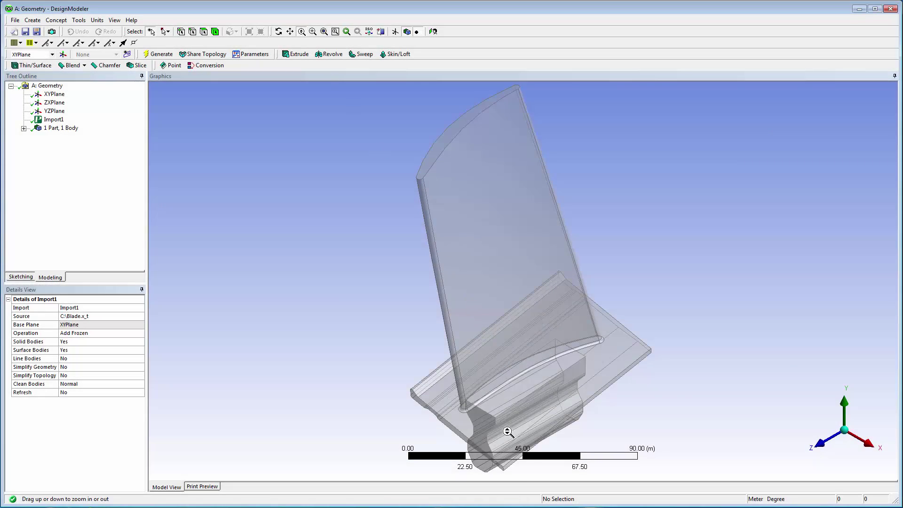
# Step: Zoom in and pan until the blade's root fillet on the platform is centered
pyautogui.moveTo(509, 429); pyautogui.dragTo(494, 250)
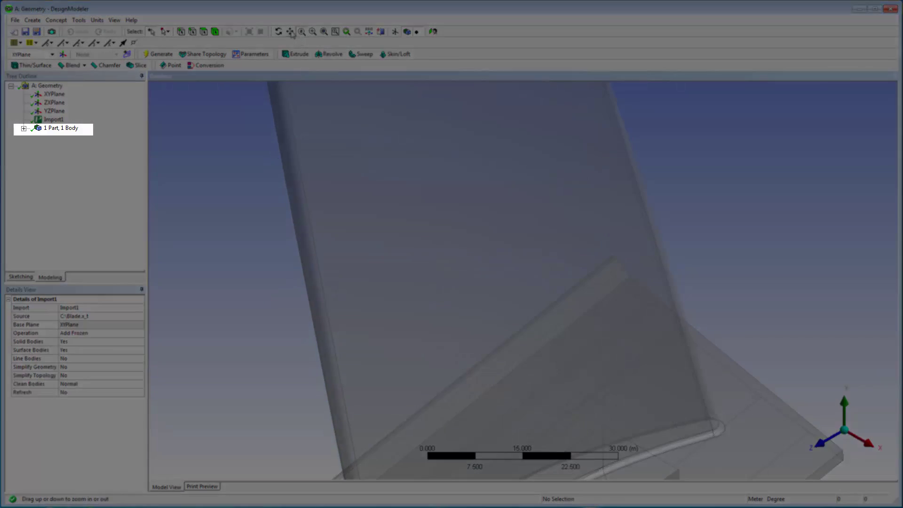
pyautogui.click(290, 31)
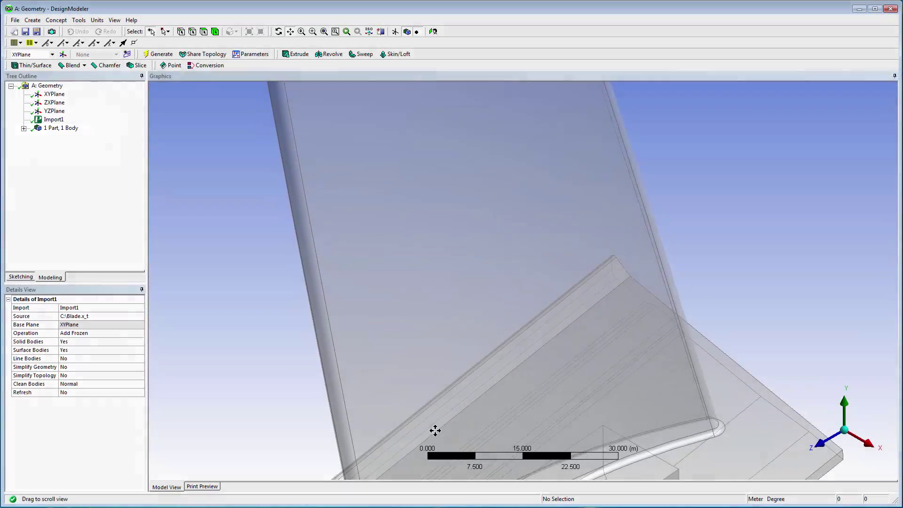
pyautogui.moveTo(433, 429); pyautogui.dragTo(426, 163)
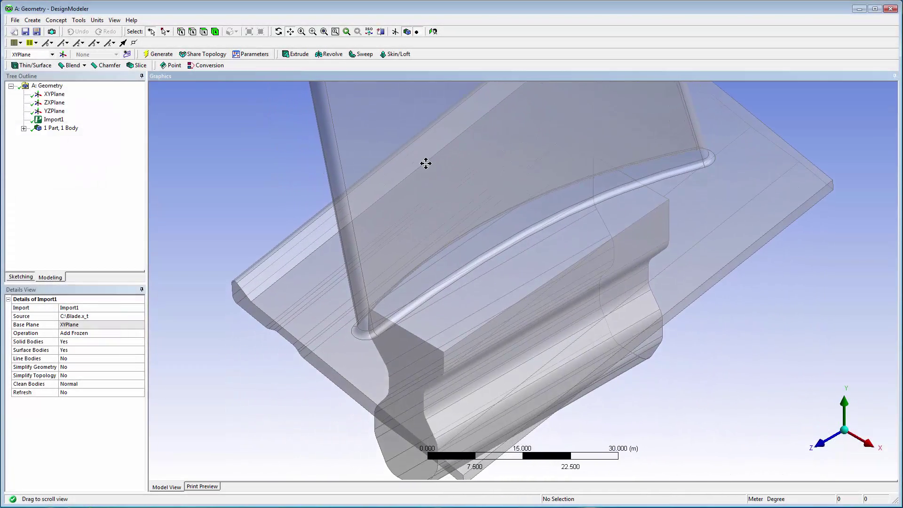
pyautogui.click(193, 32)
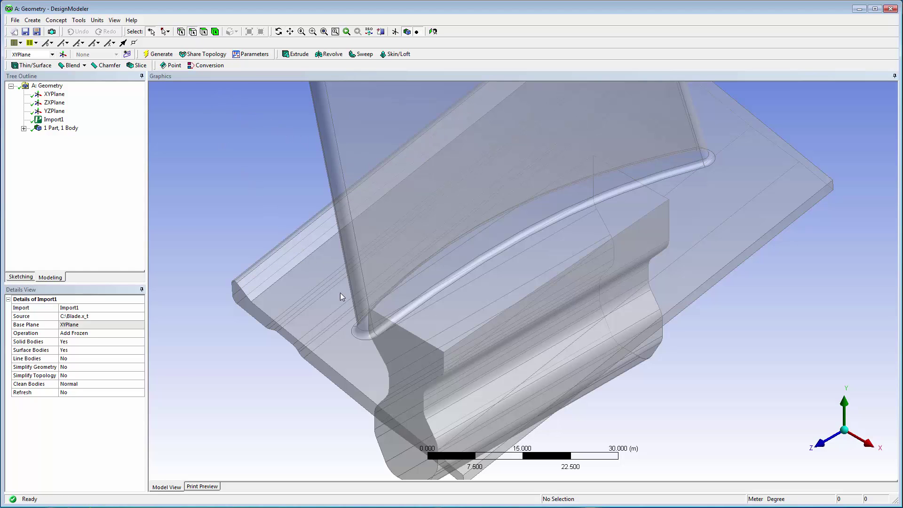
# Step: Pick the three root fillet edges and generate an EdgeSplit1 splitting them at fraction 0.5
pyautogui.click(358, 327)
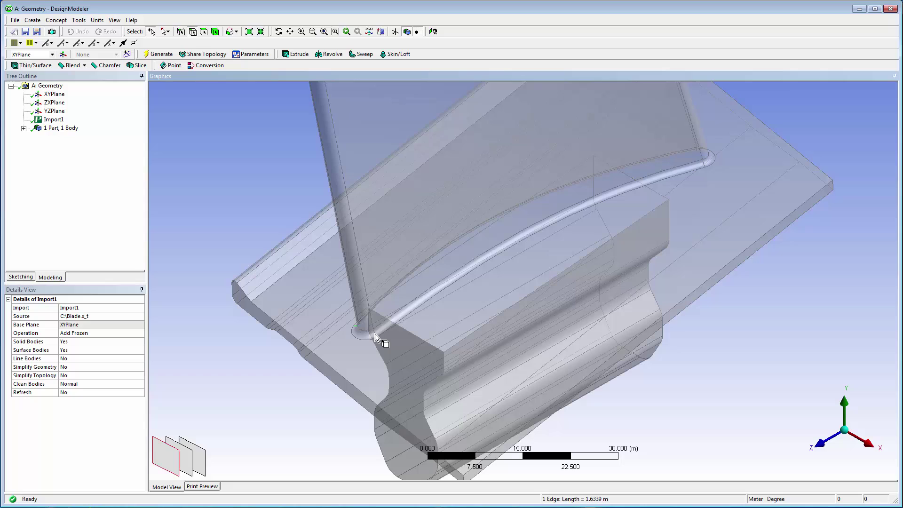
pyautogui.keyDown('ctrl'); pyautogui.click(375, 336); pyautogui.keyUp('ctrl')
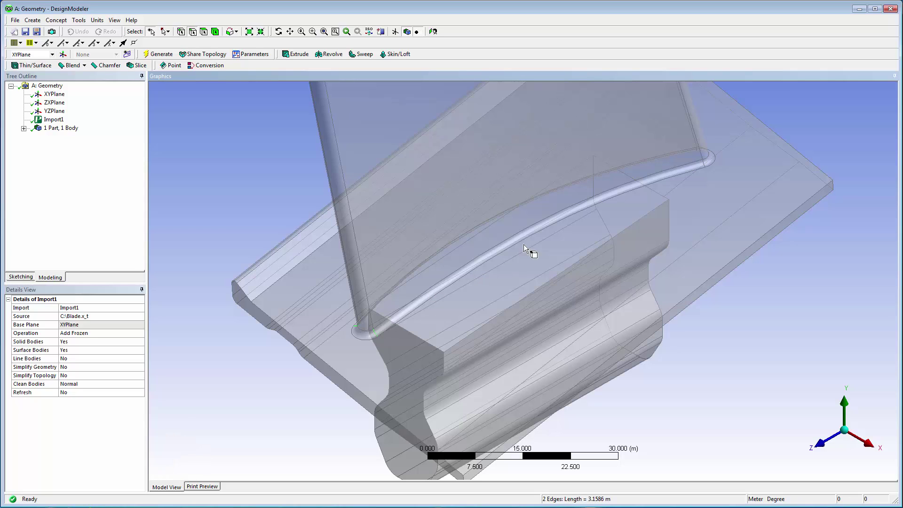
pyautogui.keyDown('ctrl'); pyautogui.click(705, 168); pyautogui.keyUp('ctrl')
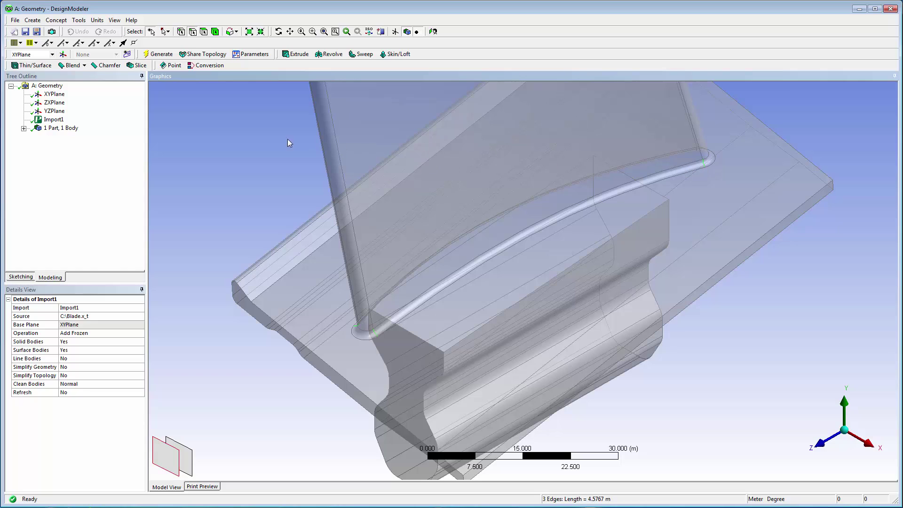
pyautogui.click(56, 21)
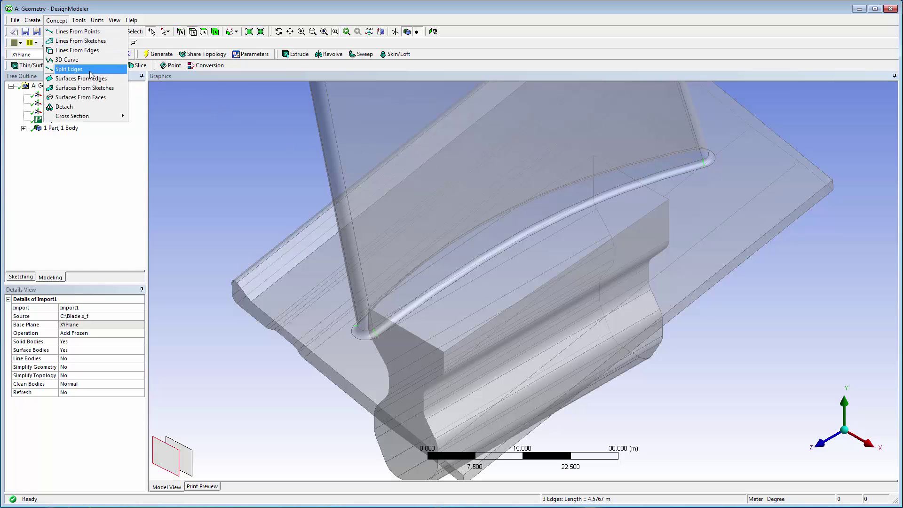
pyautogui.click(69, 69)
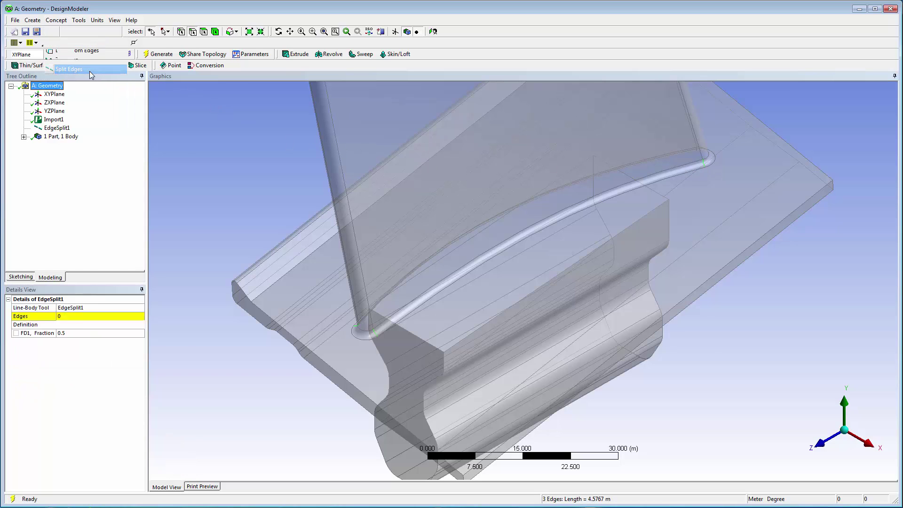
pyautogui.click(159, 54)
# Step: Turn on vertex display, then select two lower-end vertices and one upper-end vertex
pyautogui.click(115, 20)
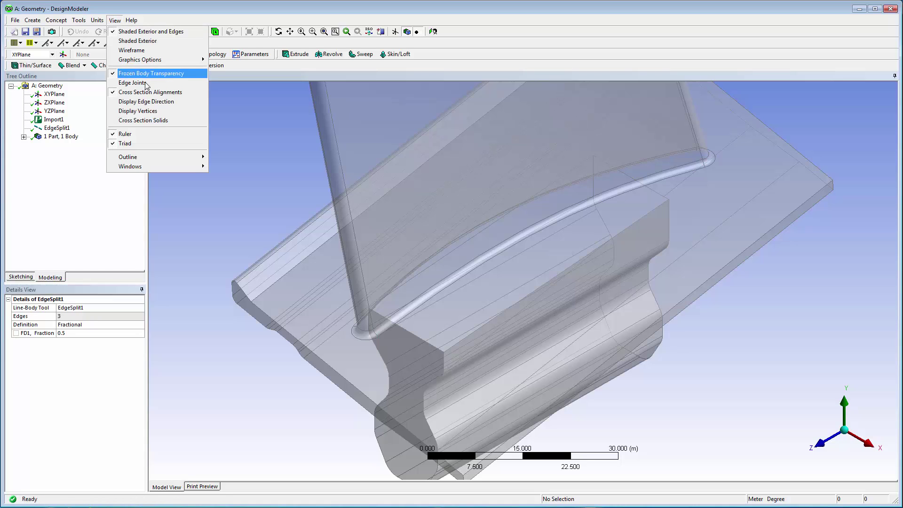
pyautogui.click(164, 113)
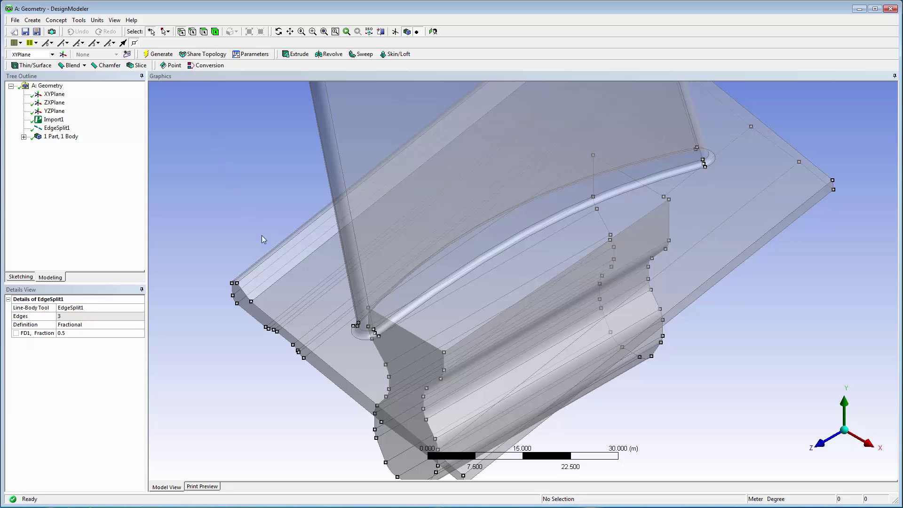
pyautogui.click(357, 325)
pyautogui.keyDown('ctrl'); pyautogui.click(375, 333); pyautogui.keyUp('ctrl')
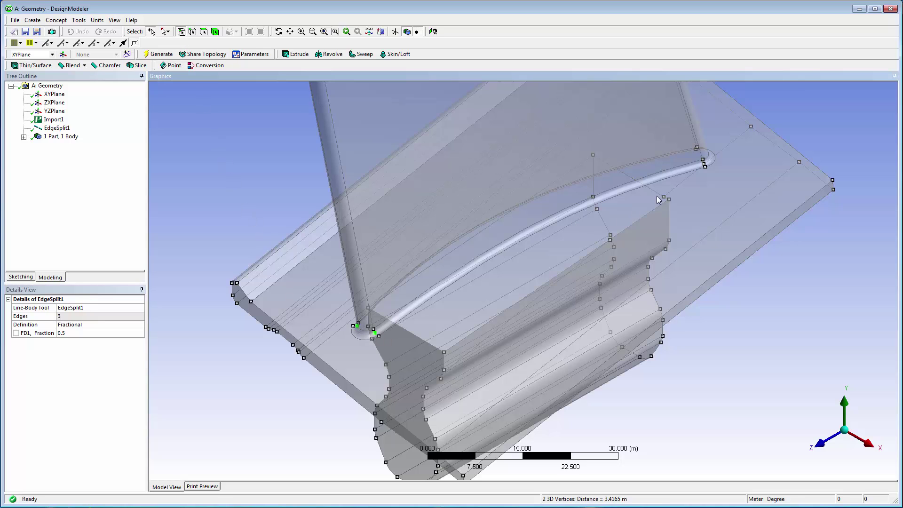
pyautogui.keyDown('ctrl'); pyautogui.click(703, 164); pyautogui.keyUp('ctrl')
# Step: Generate Plane4 from the three picked vertices and start a slice by that plane
pyautogui.click(33, 20)
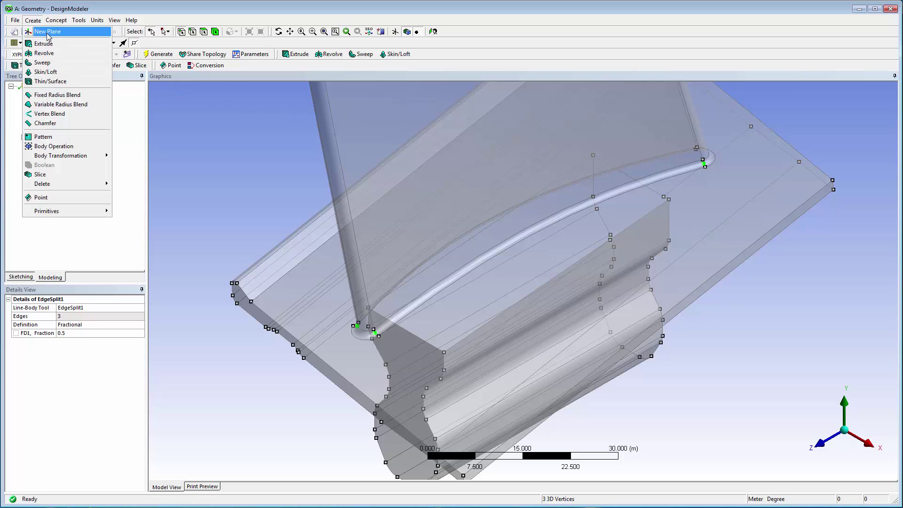
pyautogui.click(47, 32)
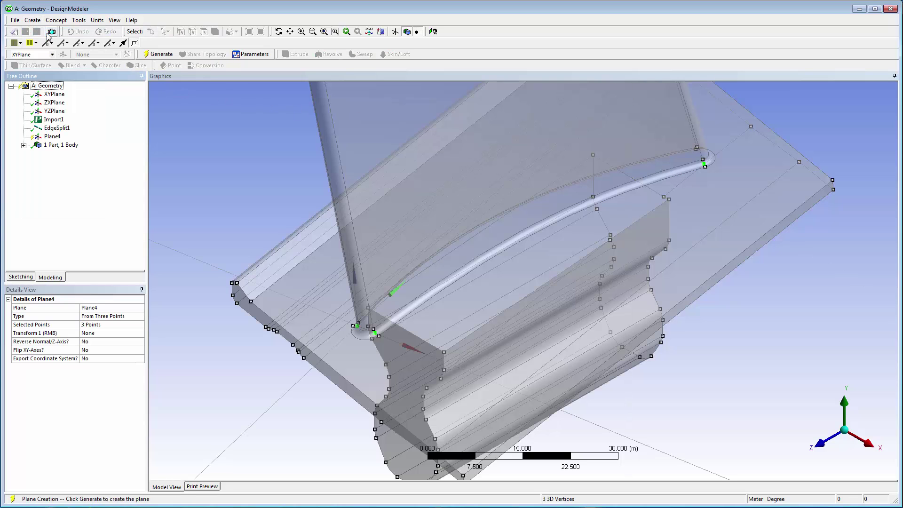
pyautogui.click(160, 55)
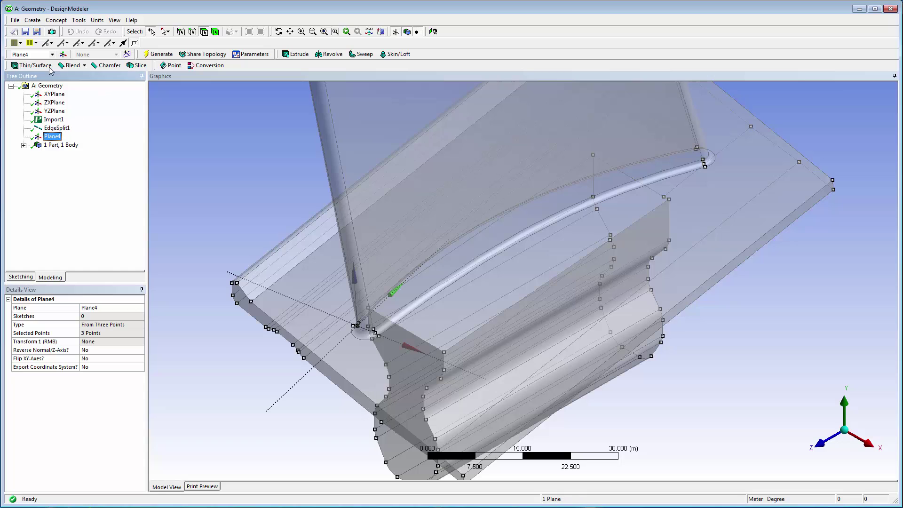
pyautogui.click(32, 21)
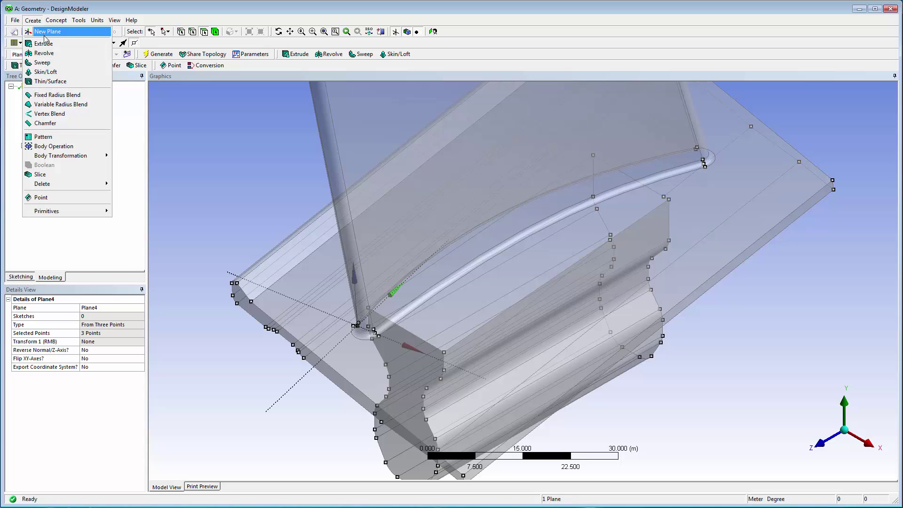
pyautogui.click(64, 175)
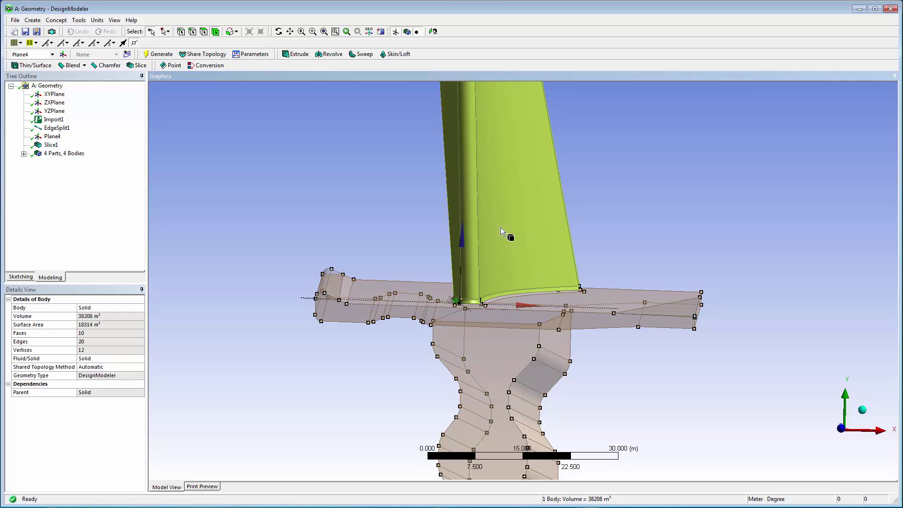
# Step: Hide the blade airfoil body and select the left-end, main and right-end platform bodies
pyautogui.rightClick(501, 227)
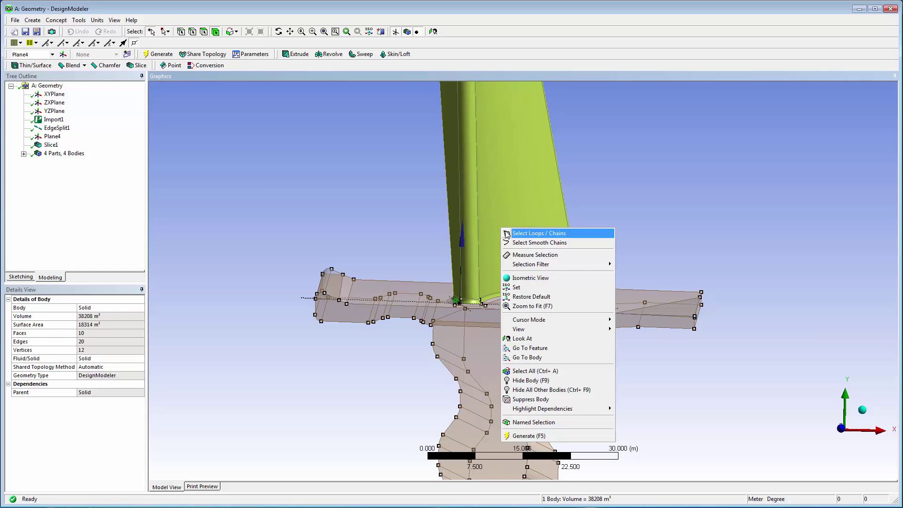
pyautogui.click(545, 381)
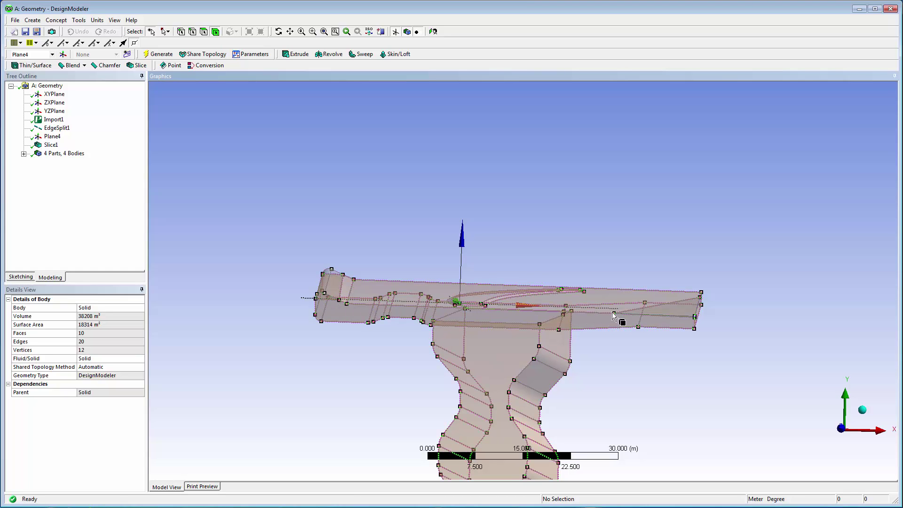
pyautogui.click(332, 293)
pyautogui.keyDown('ctrl'); pyautogui.click(343, 314); pyautogui.keyUp('ctrl')
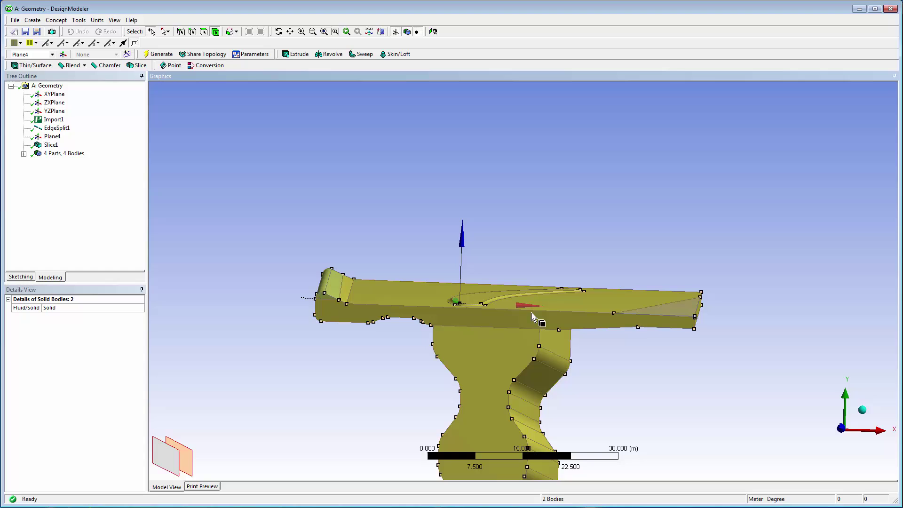
pyautogui.keyDown('ctrl'); pyautogui.click(671, 312); pyautogui.keyUp('ctrl')
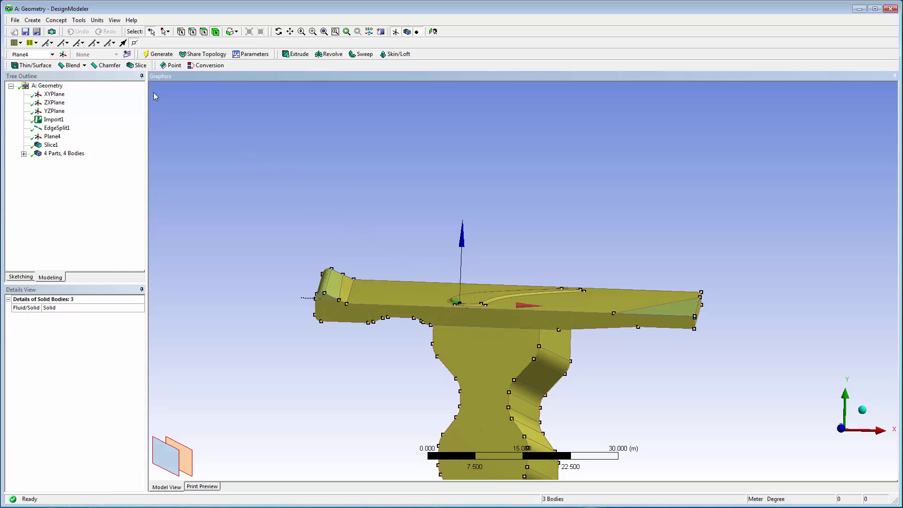
# Step: Create Boolean1, apply the three selected platform bodies as tools, and generate the unite
pyautogui.click(33, 20)
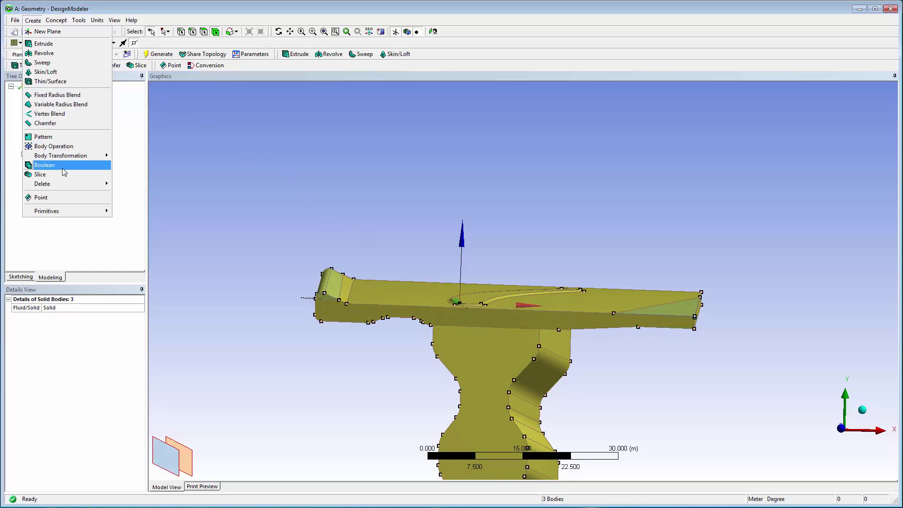
pyautogui.click(47, 165)
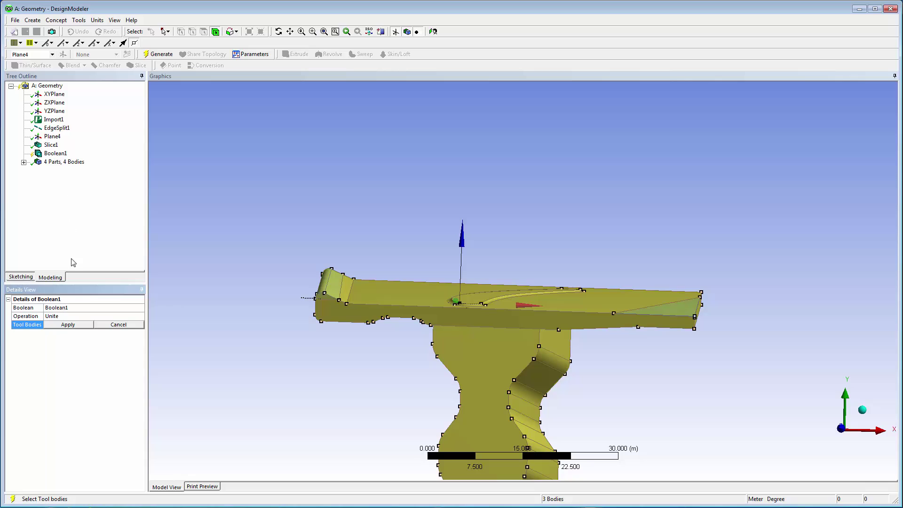
pyautogui.click(68, 324)
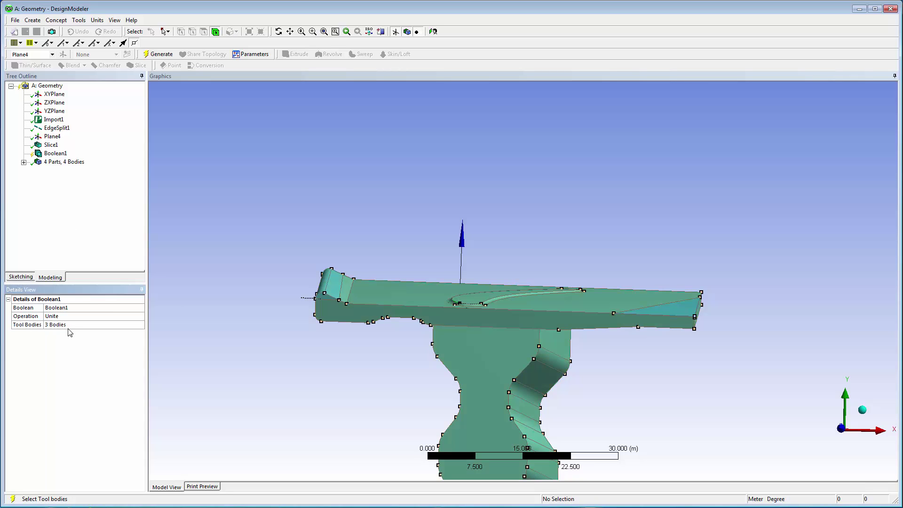
pyautogui.click(157, 54)
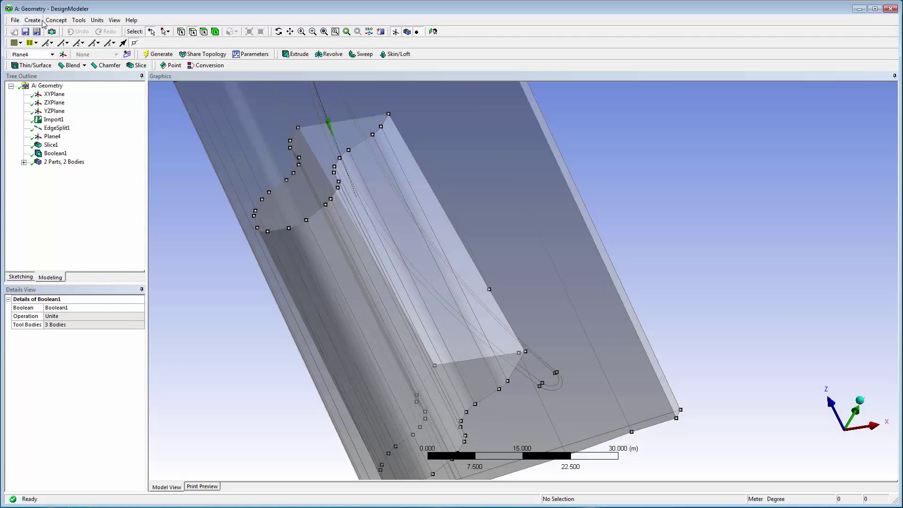
# Step: Start a new slice with Slice Type set to Slice By Edge Loop
pyautogui.click(33, 20)
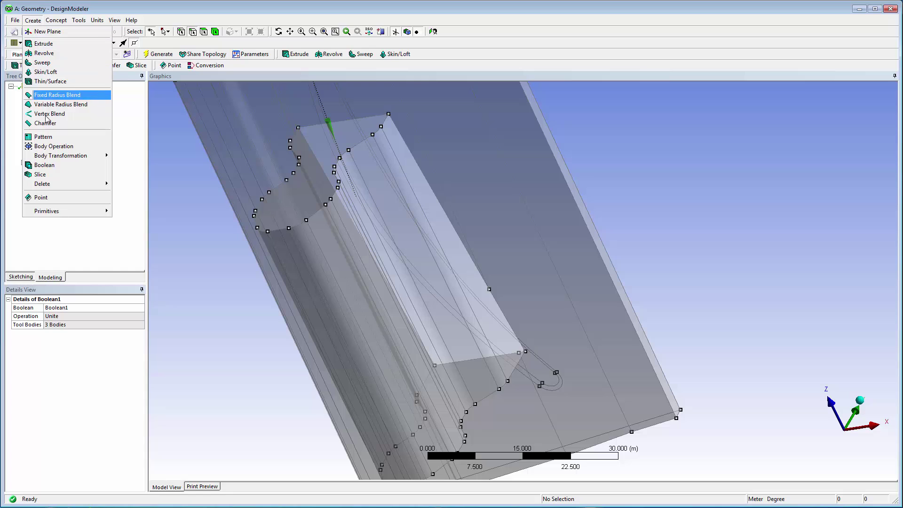
pyautogui.click(57, 175)
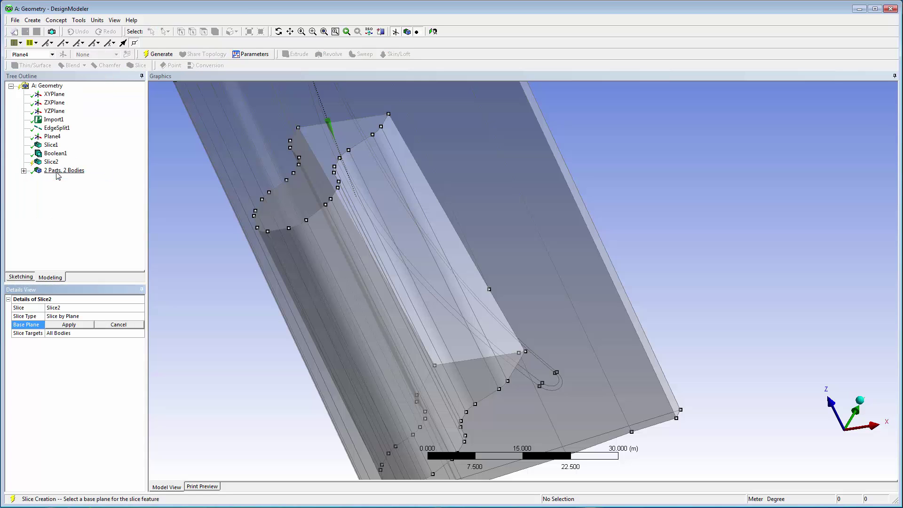
pyautogui.click(139, 318)
pyautogui.click(139, 318)
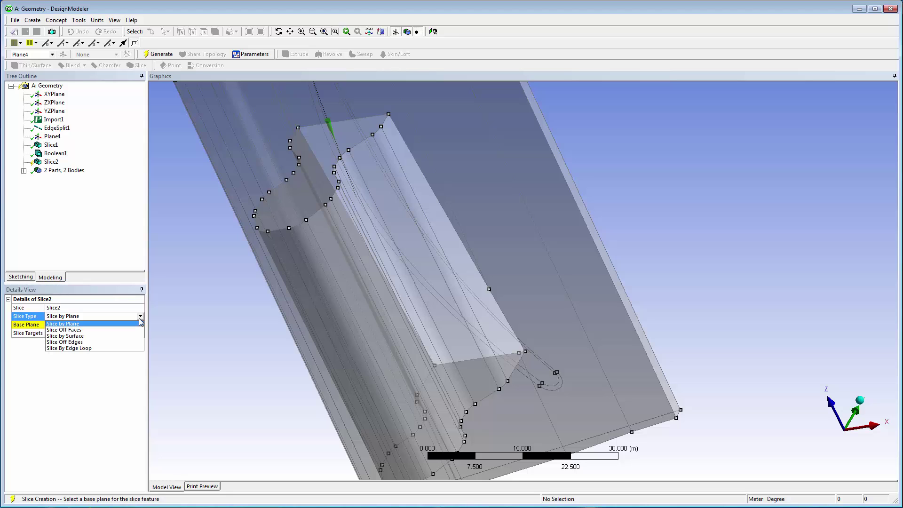
pyautogui.click(140, 348)
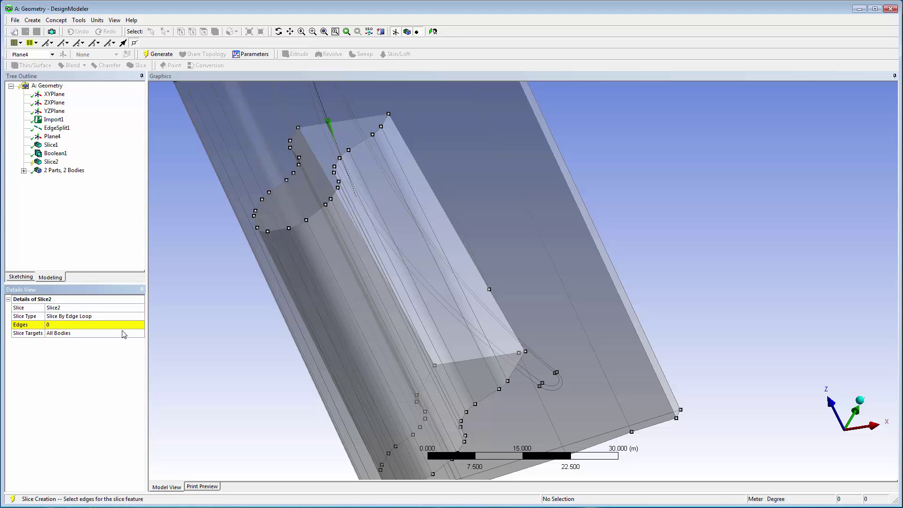
pyautogui.click(120, 326)
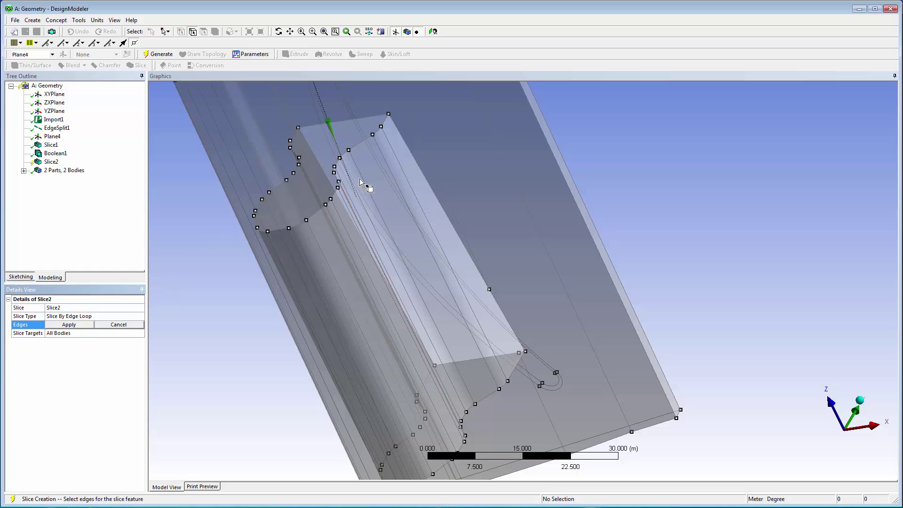
# Step: Pick four loop edges, extend to limits for six edges, apply, and generate Slice2
pyautogui.click(416, 163)
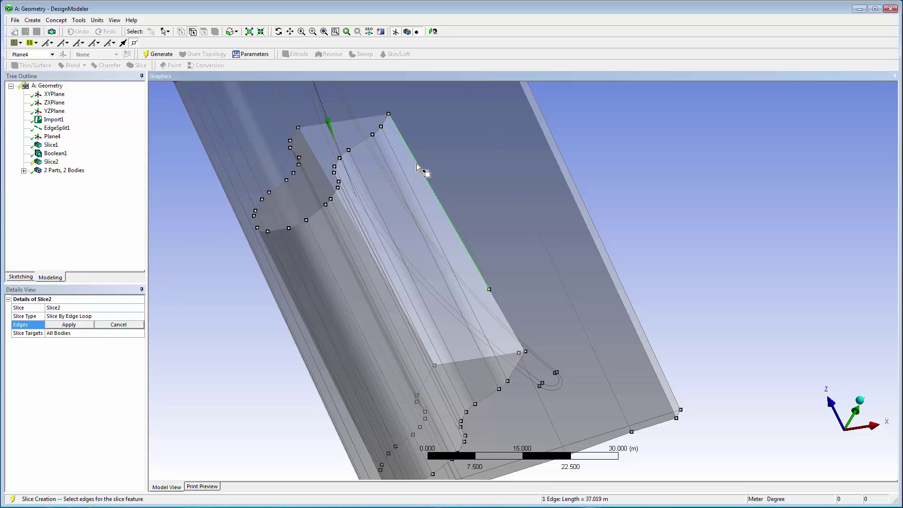
pyautogui.keyDown('ctrl'); pyautogui.click(368, 118); pyautogui.keyUp('ctrl')
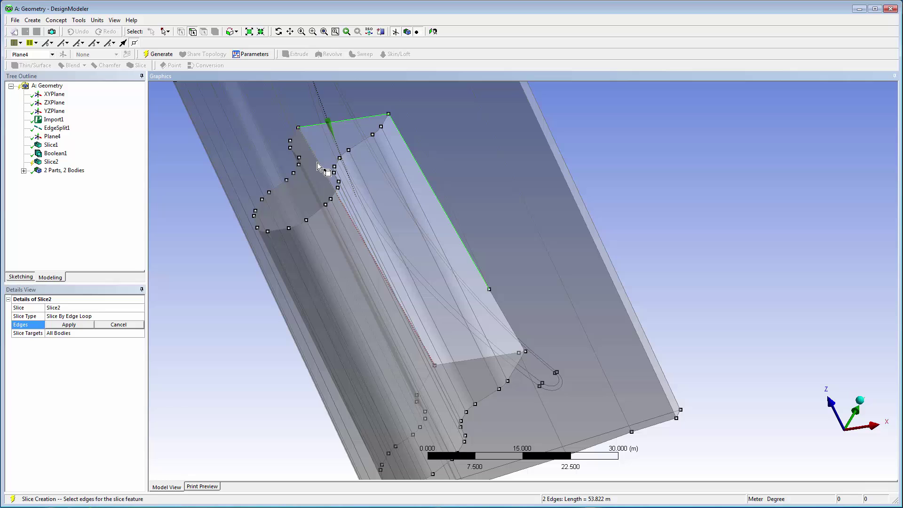
pyautogui.keyDown('ctrl'); pyautogui.click(338, 169); pyautogui.keyUp('ctrl')
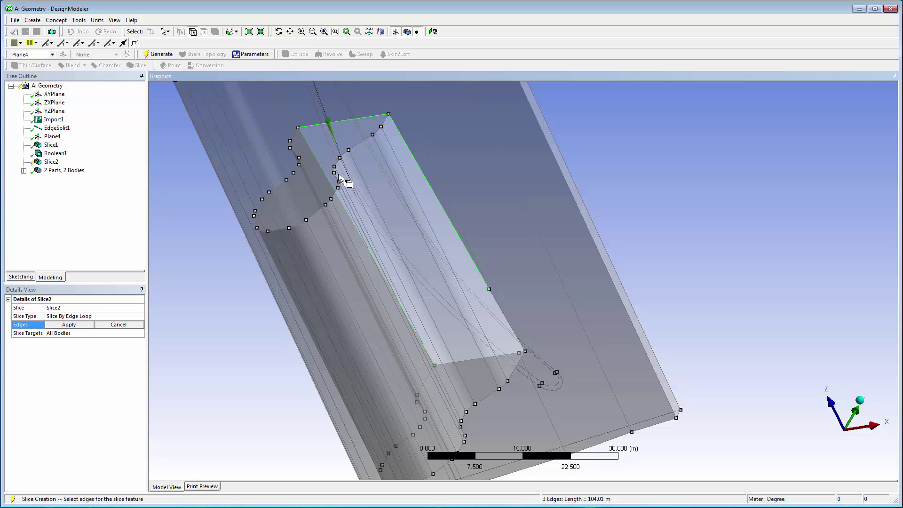
pyautogui.keyDown('ctrl'); pyautogui.click(449, 362); pyautogui.keyUp('ctrl')
pyautogui.click(237, 32)
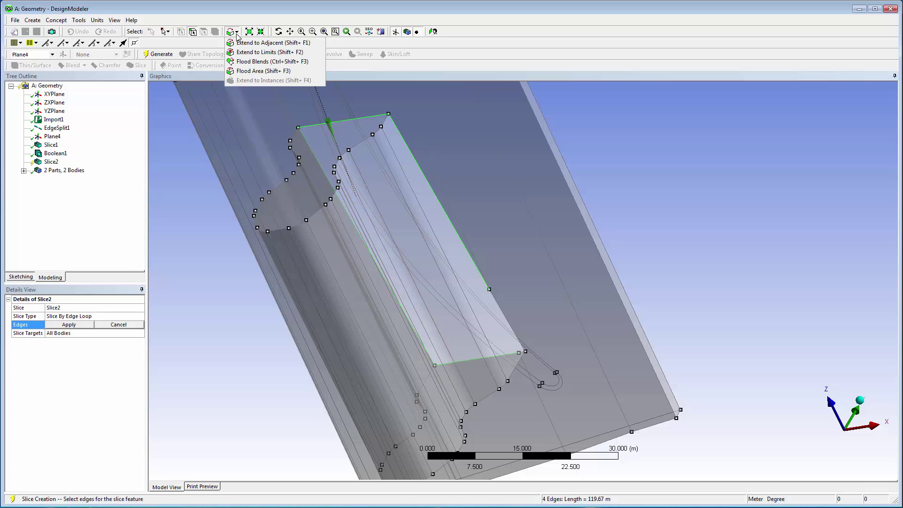
pyautogui.click(245, 52)
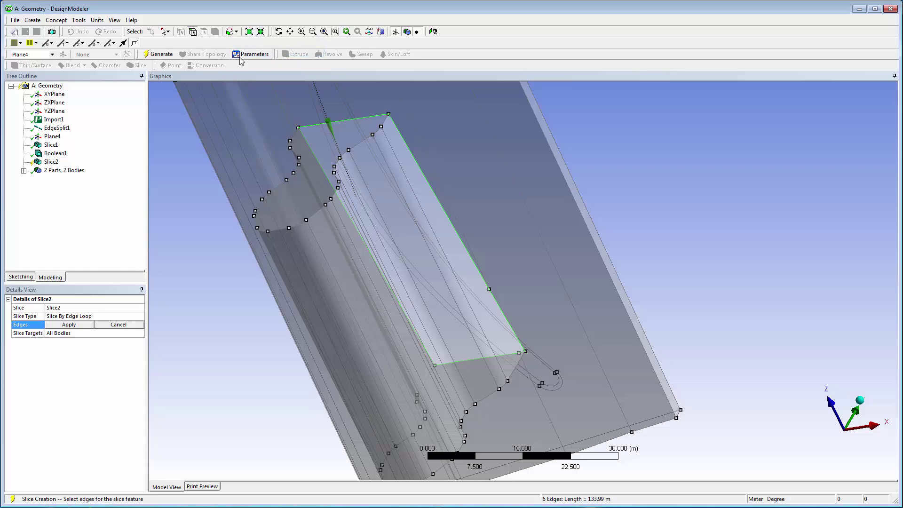
pyautogui.click(86, 326)
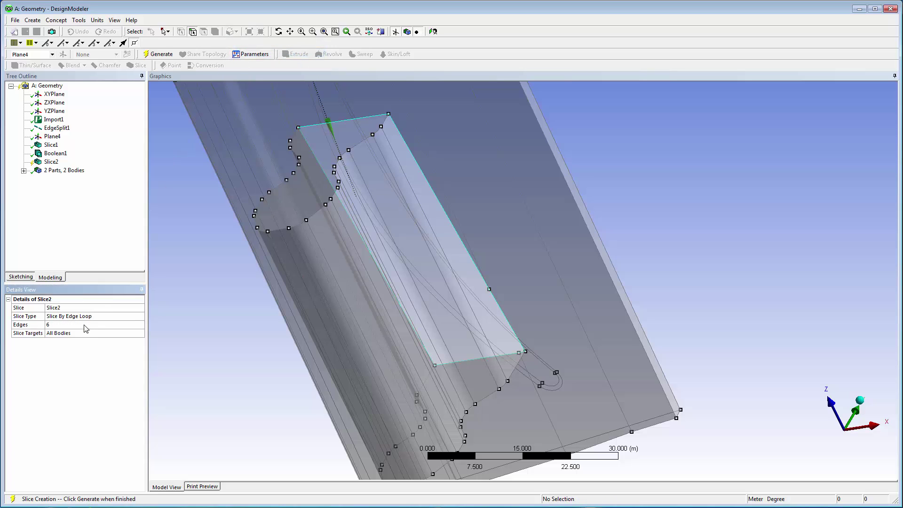
pyautogui.click(165, 54)
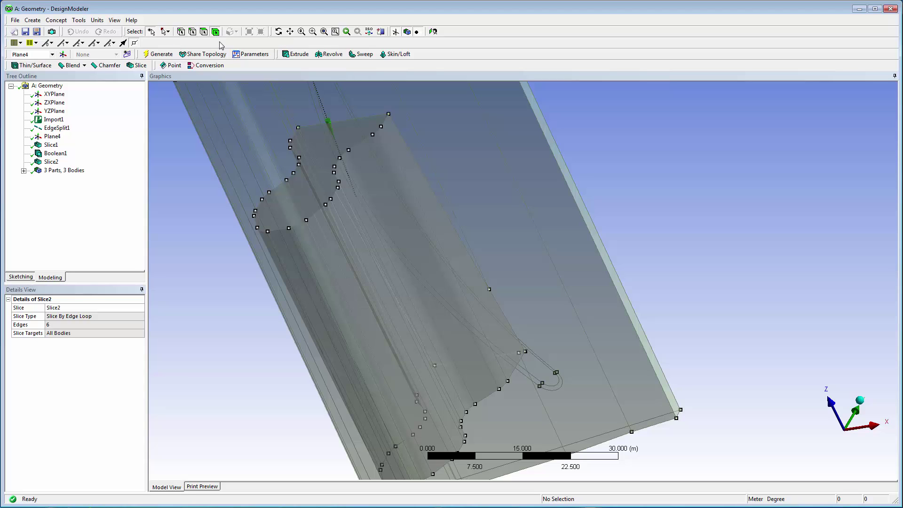
# Step: Hide the newly sliced body
pyautogui.click(295, 246)
pyautogui.rightClick(295, 246)
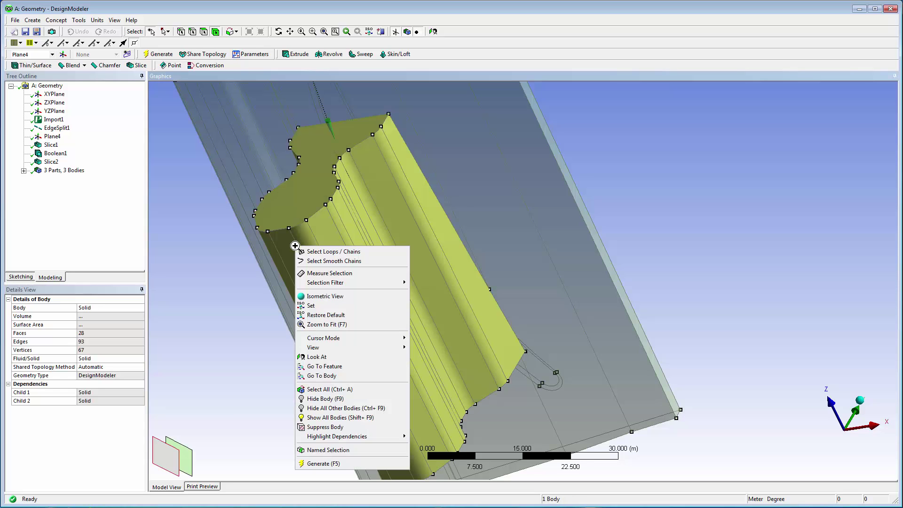
pyautogui.click(323, 399)
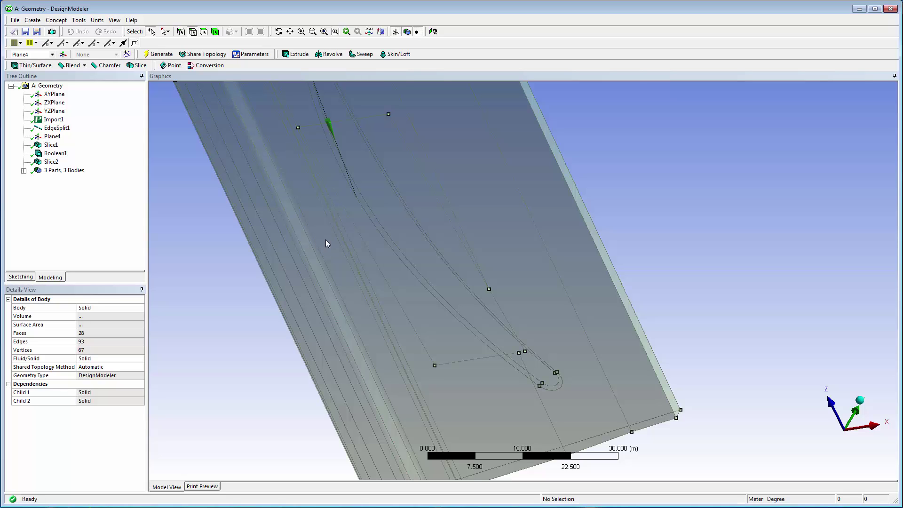
# Step: Select four plate sketch edges and extend to limits to get all 19 edges
pyautogui.click(365, 244)
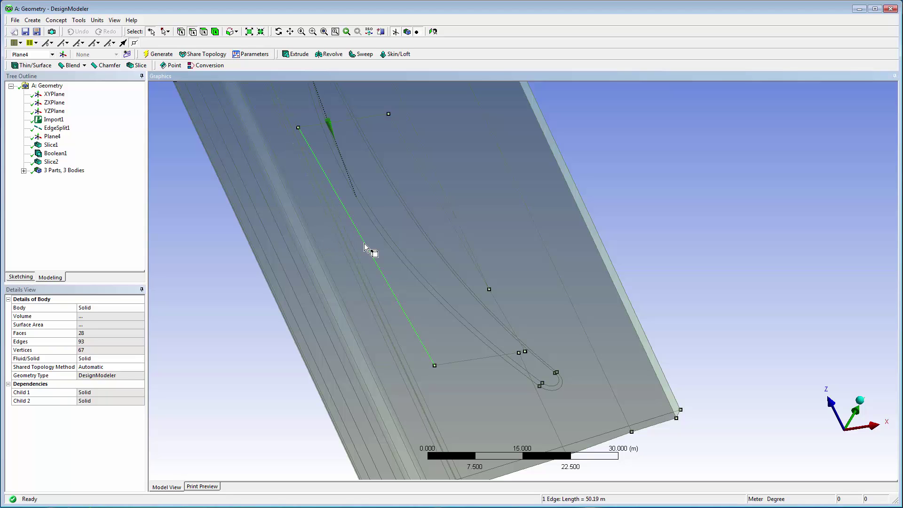
pyautogui.keyDown('ctrl'); pyautogui.click(453, 364); pyautogui.keyUp('ctrl')
pyautogui.keyDown('ctrl'); pyautogui.click(340, 123); pyautogui.keyUp('ctrl')
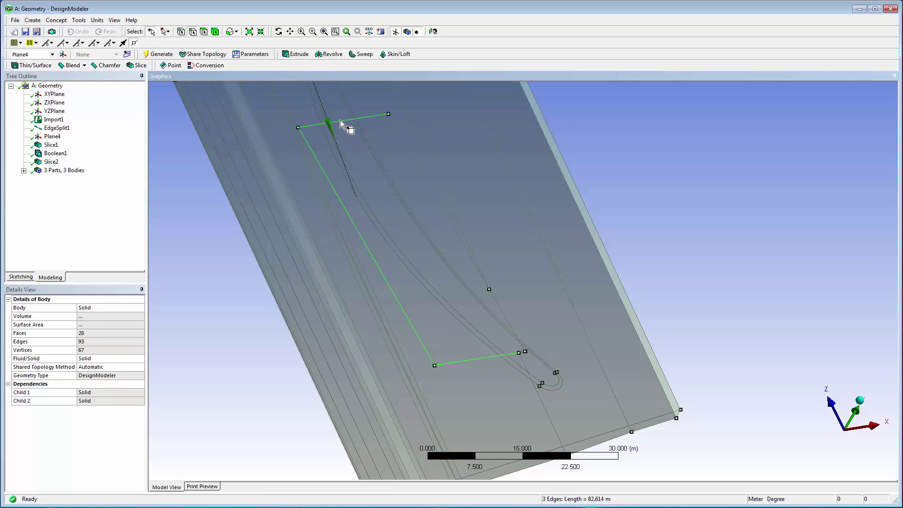
pyautogui.keyDown('ctrl'); pyautogui.click(416, 160); pyautogui.keyUp('ctrl')
pyautogui.click(232, 32)
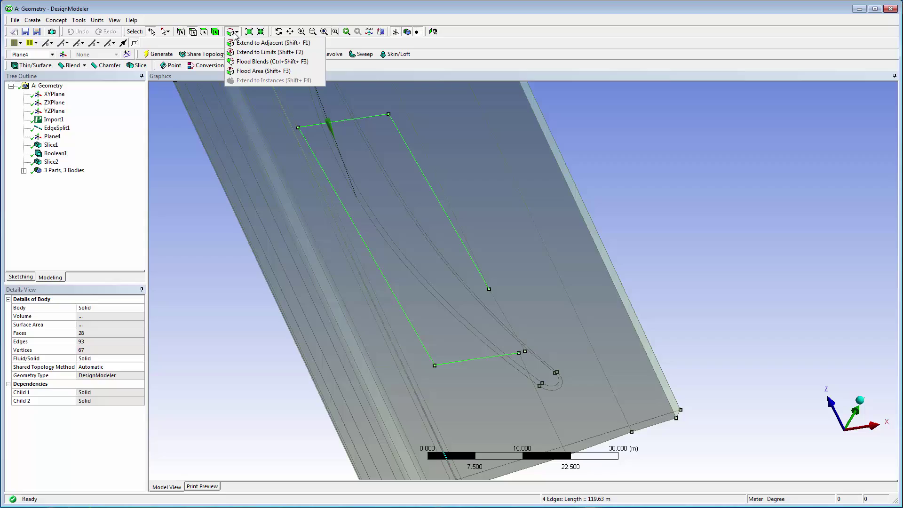
pyautogui.click(244, 53)
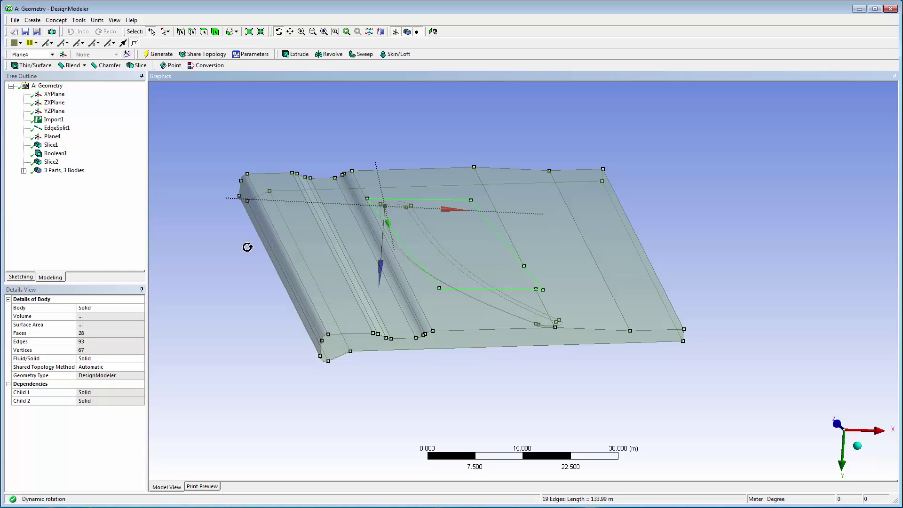
# Step: Start Extrude1 on the 19 edges as Slice Material, directed along the flipped corner edge
pyautogui.click(33, 21)
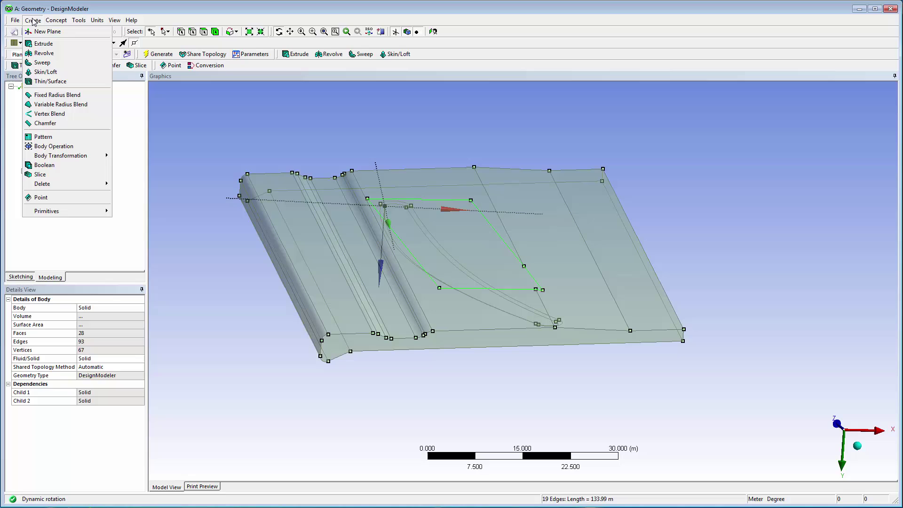
pyautogui.click(49, 44)
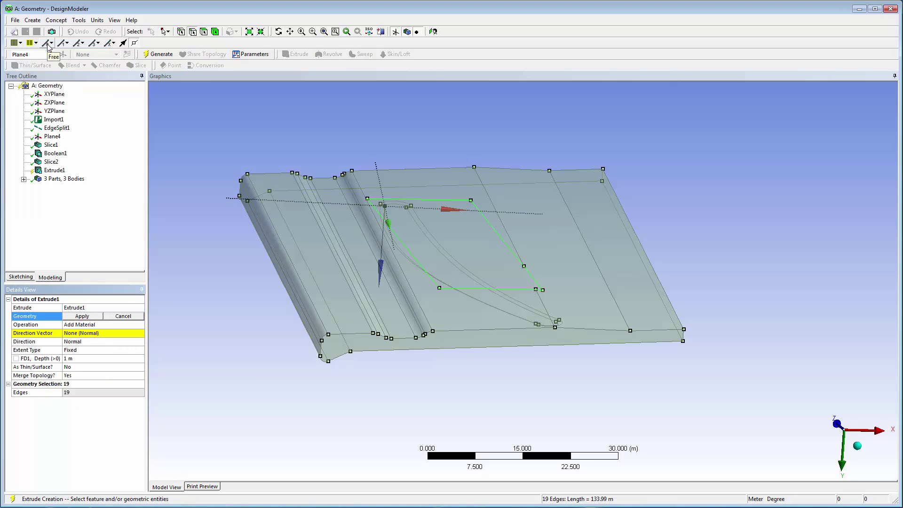
pyautogui.click(99, 316)
pyautogui.click(142, 324)
pyautogui.click(141, 325)
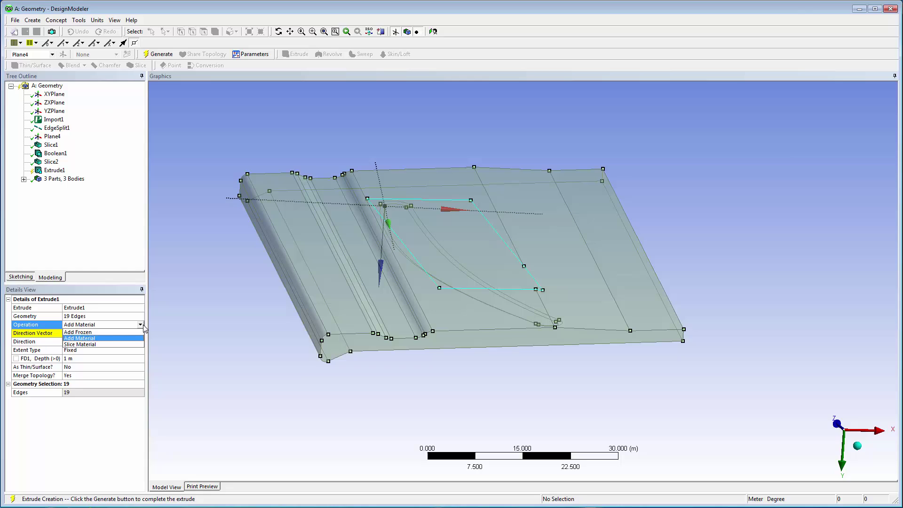
pyautogui.click(141, 344)
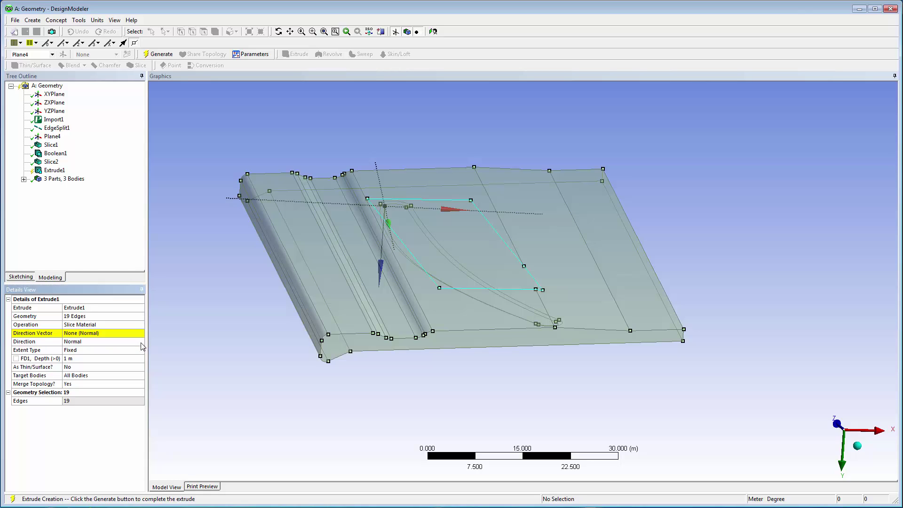
pyautogui.click(138, 335)
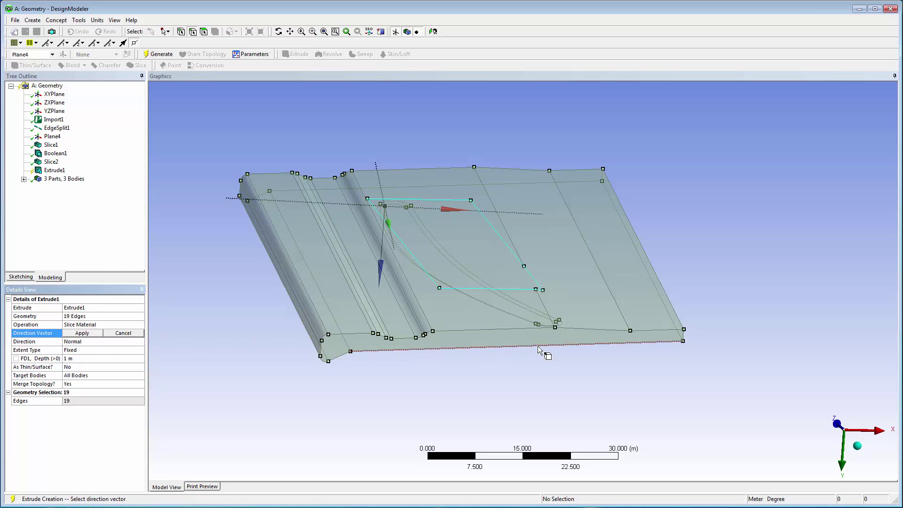
pyautogui.click(684, 336)
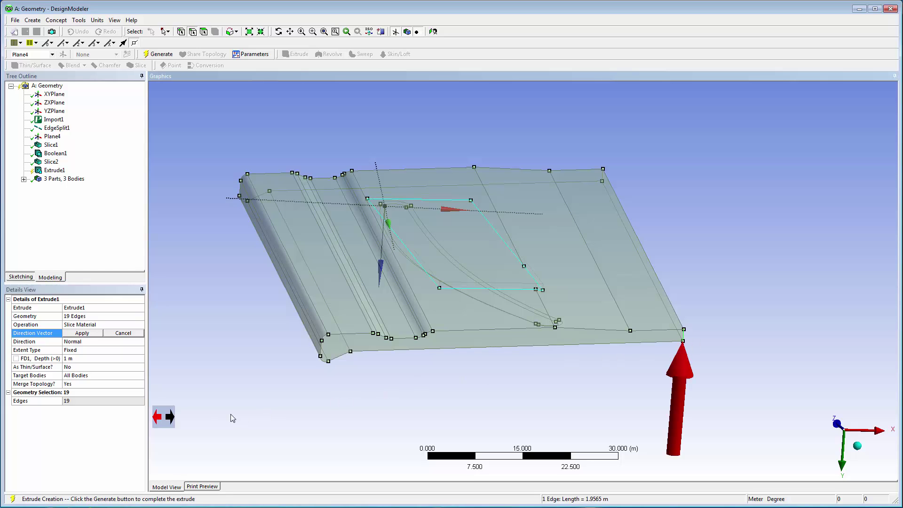
pyautogui.click(170, 417)
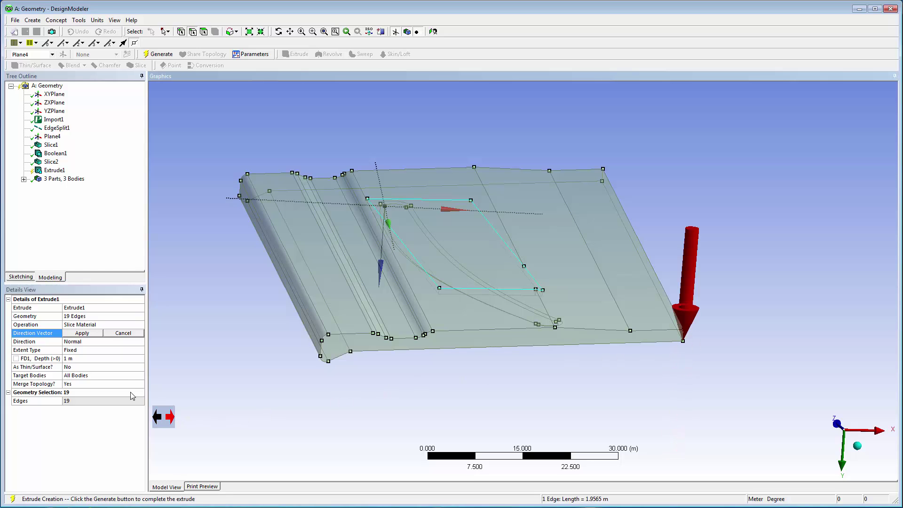
pyautogui.click(82, 333)
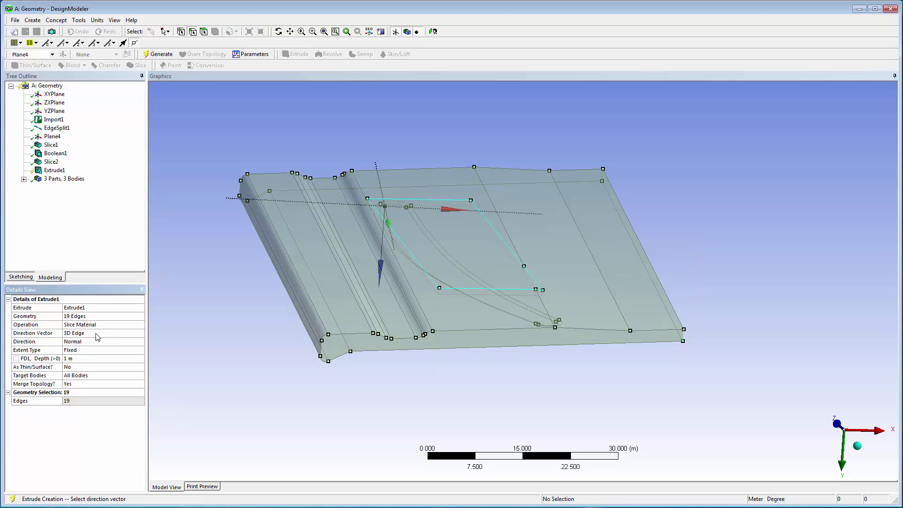
# Step: Set the extent to Through All and make it a thin surface with 0 thickness
pyautogui.click(142, 352)
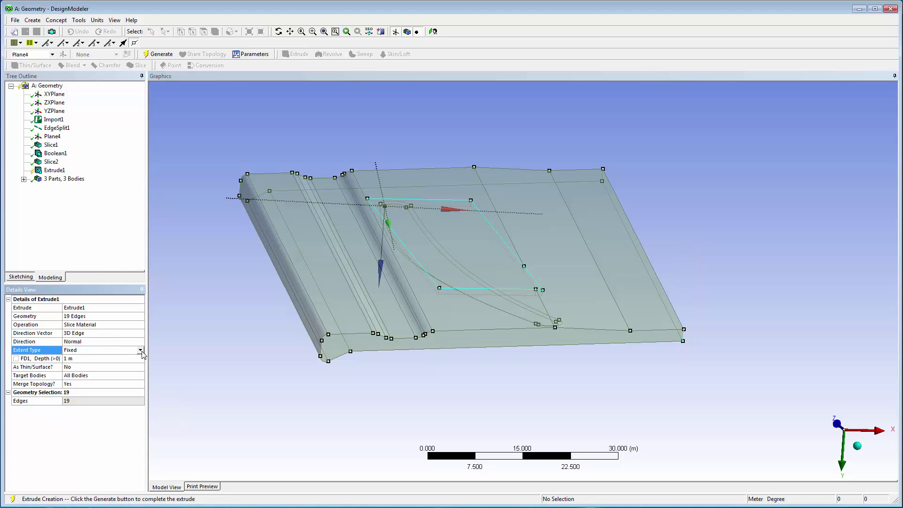
pyautogui.click(140, 350)
pyautogui.click(141, 363)
pyautogui.click(141, 358)
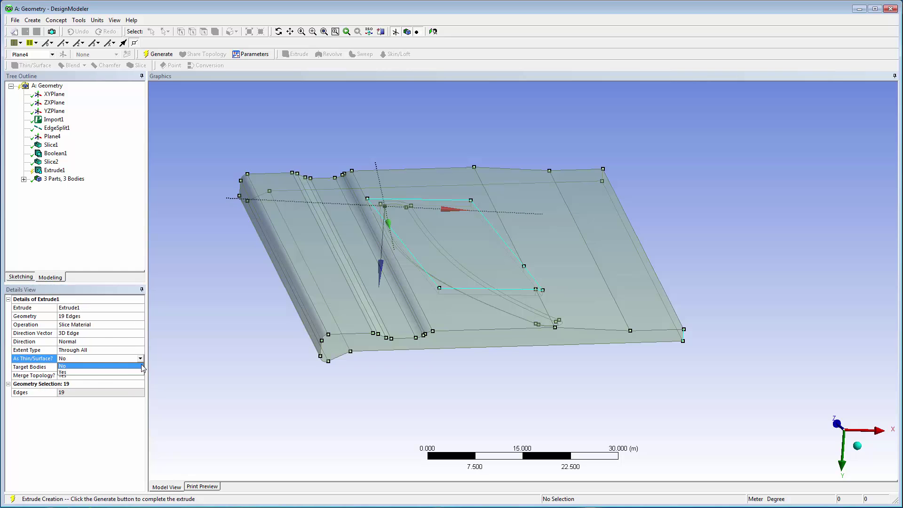
pyautogui.click(141, 365)
pyautogui.click(142, 367)
pyautogui.write('0')
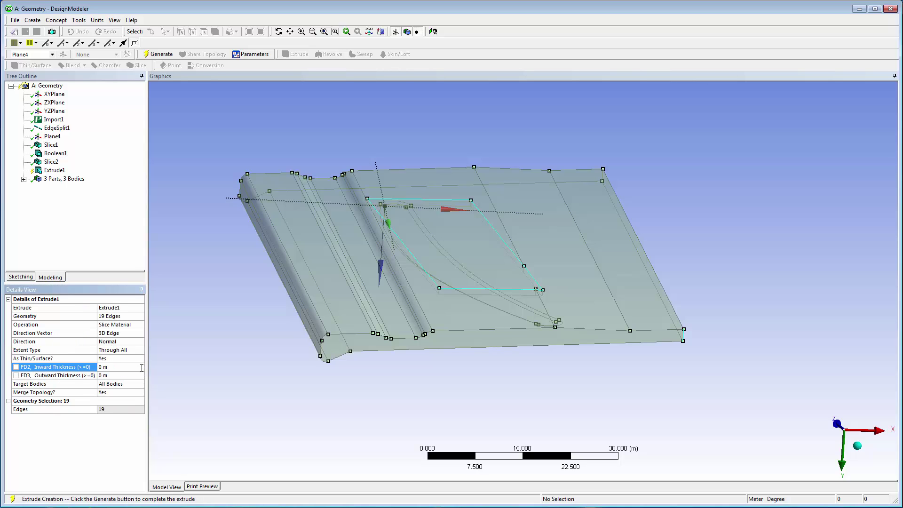
# Step: Limit Target Bodies to the selected plate body and generate Extrude1
pyautogui.click(143, 384)
pyautogui.click(108, 396)
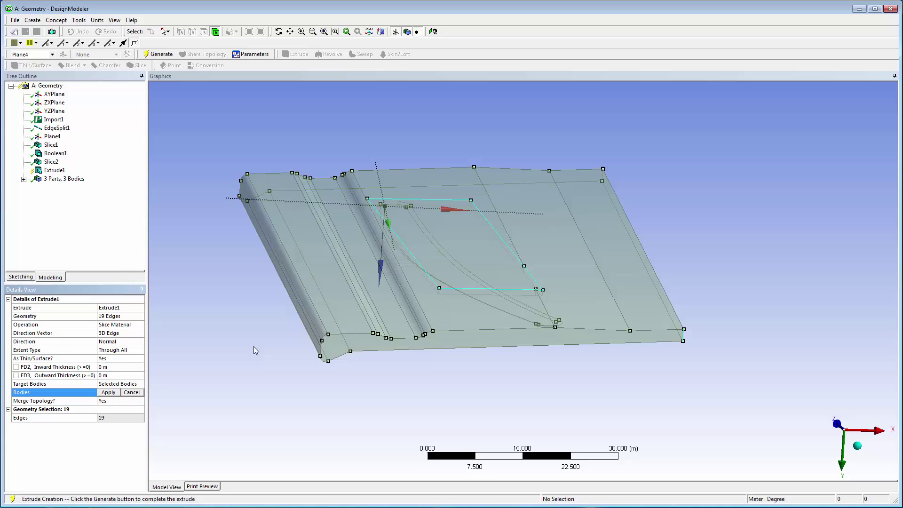
pyautogui.click(323, 316)
pyautogui.click(115, 393)
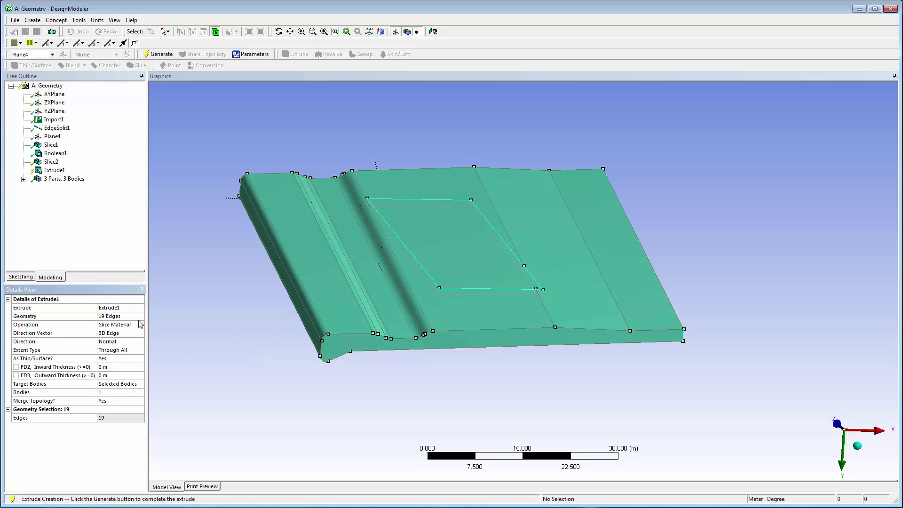
pyautogui.click(115, 392)
pyautogui.click(322, 316)
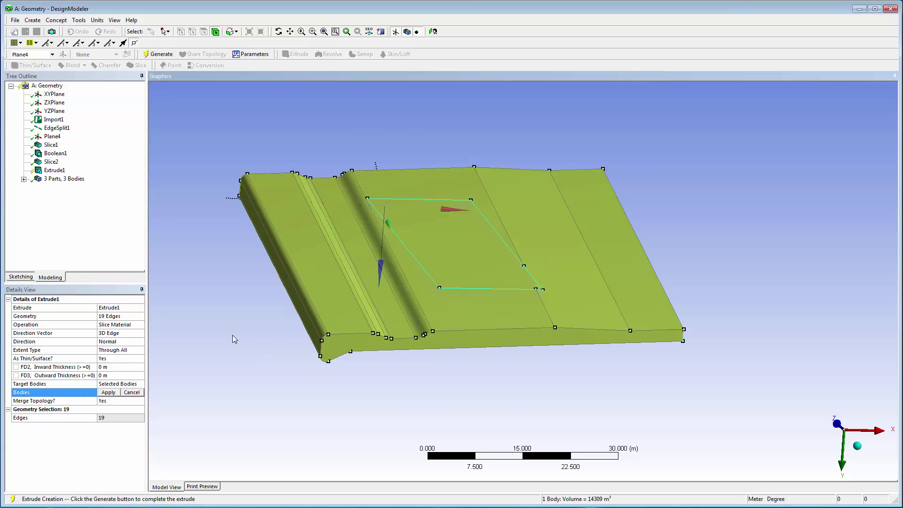
pyautogui.click(114, 394)
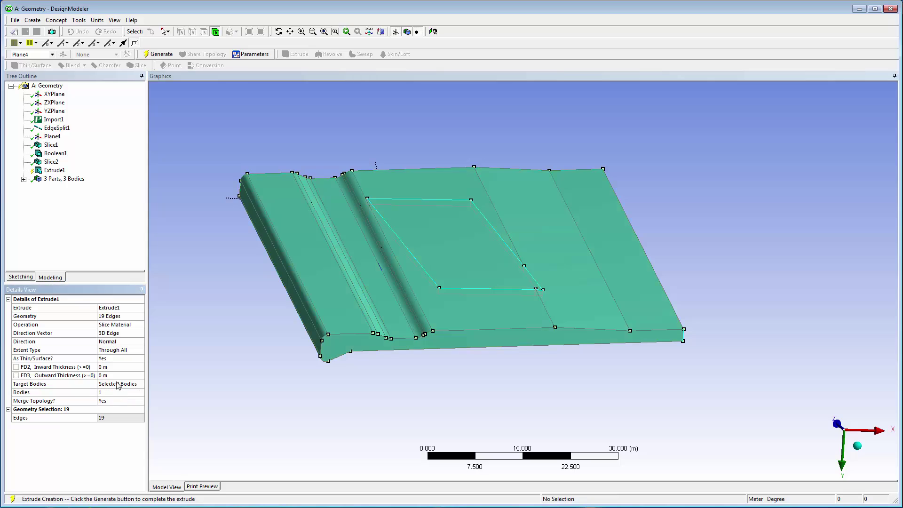
pyautogui.click(162, 57)
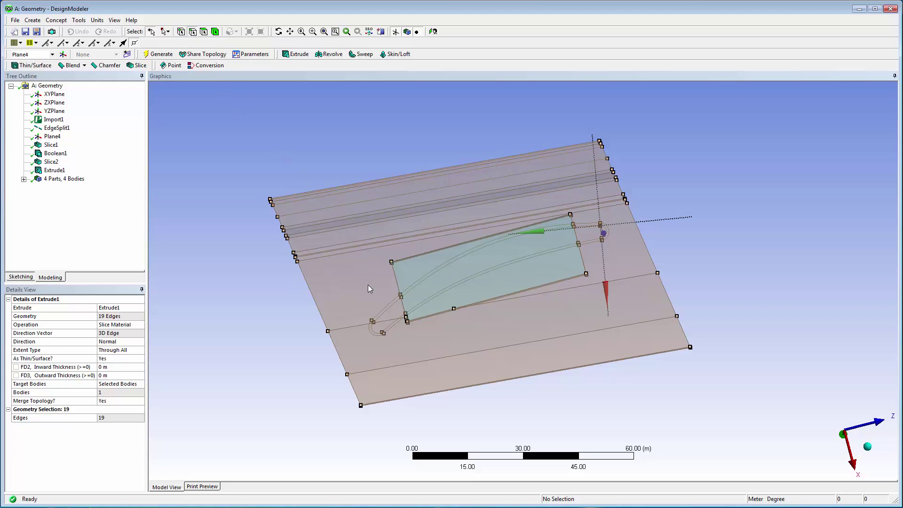
# Step: Pick the blade-root arc and outline edges and create Extrude2 from them
pyautogui.click(387, 317)
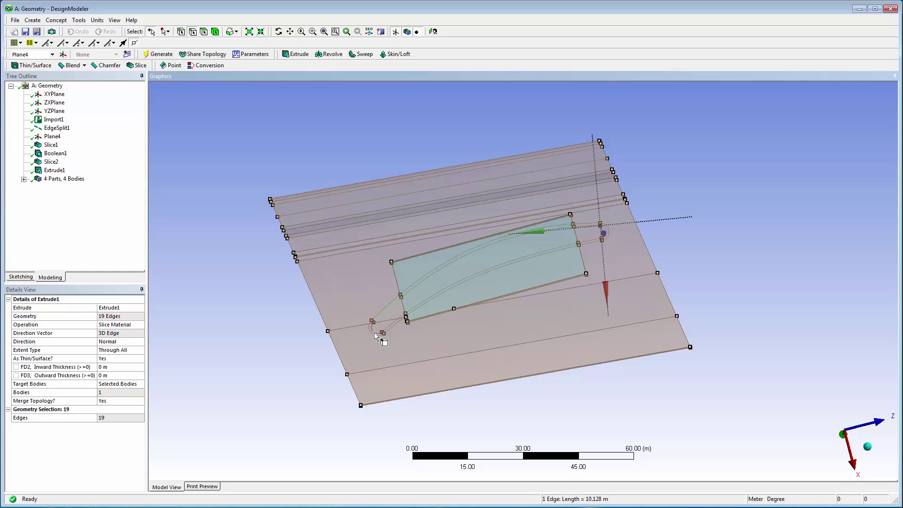
pyautogui.keyDown('ctrl'); pyautogui.click(375, 334); pyautogui.keyUp('ctrl')
pyautogui.keyDown('ctrl'); pyautogui.click(579, 242); pyautogui.keyUp('ctrl')
pyautogui.keyDown('ctrl'); pyautogui.click(591, 224); pyautogui.keyUp('ctrl')
pyautogui.click(40, 22)
pyautogui.click(45, 43)
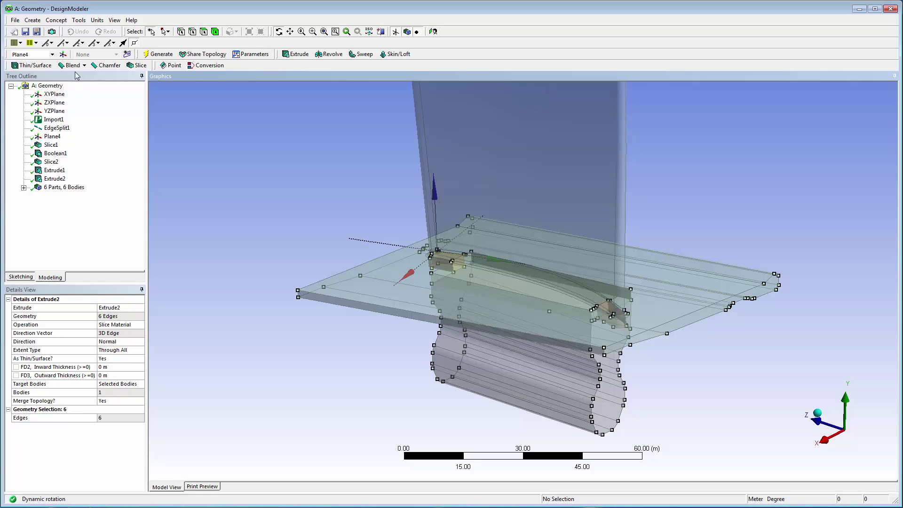
# Step: Set the model edge colouring to By Connection
pyautogui.click(35, 43)
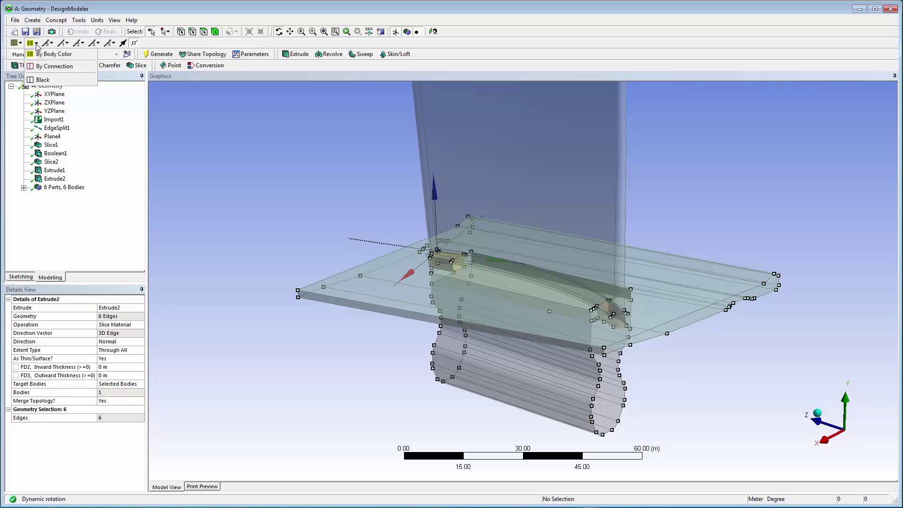
pyautogui.click(48, 66)
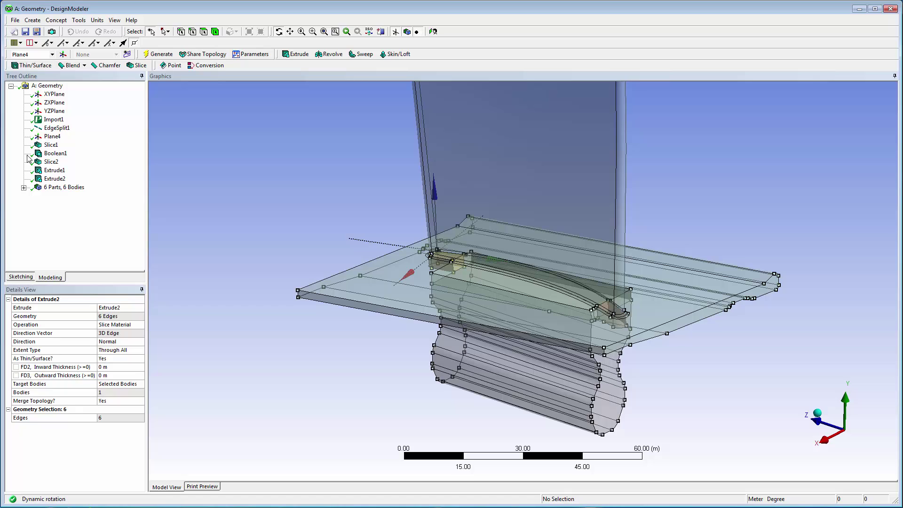
# Step: Group all six solid bodies into one new part and generate a Share Topology feature on it
pyautogui.click(23, 187)
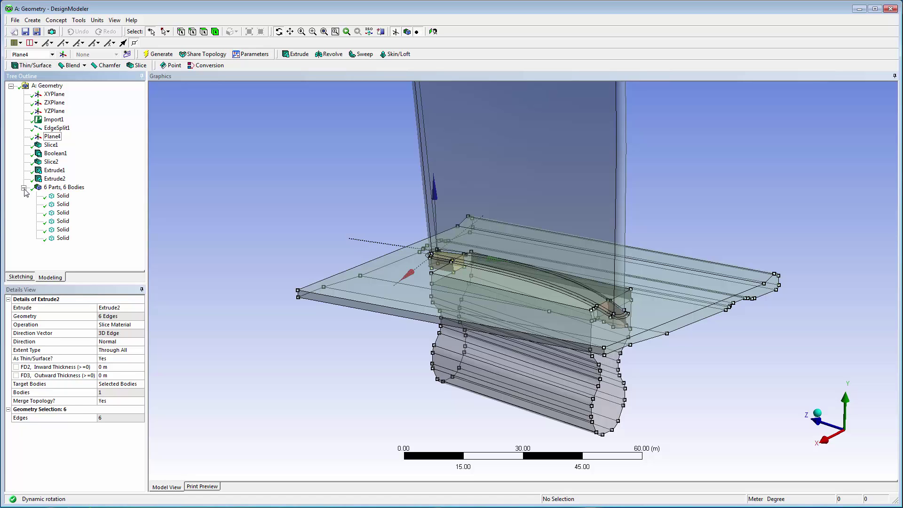
pyautogui.click(63, 196)
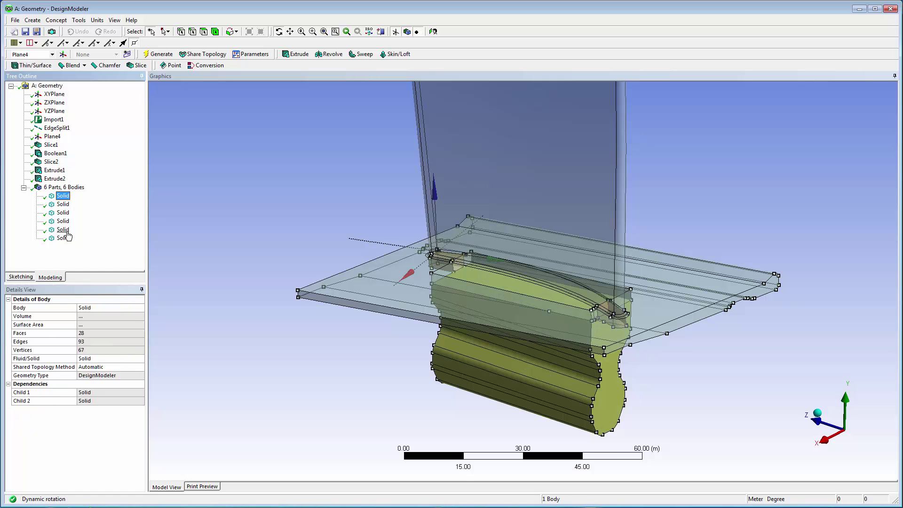
pyautogui.keyDown('shift'); pyautogui.click(64, 238); pyautogui.keyUp('shift')
pyautogui.rightClick(67, 240)
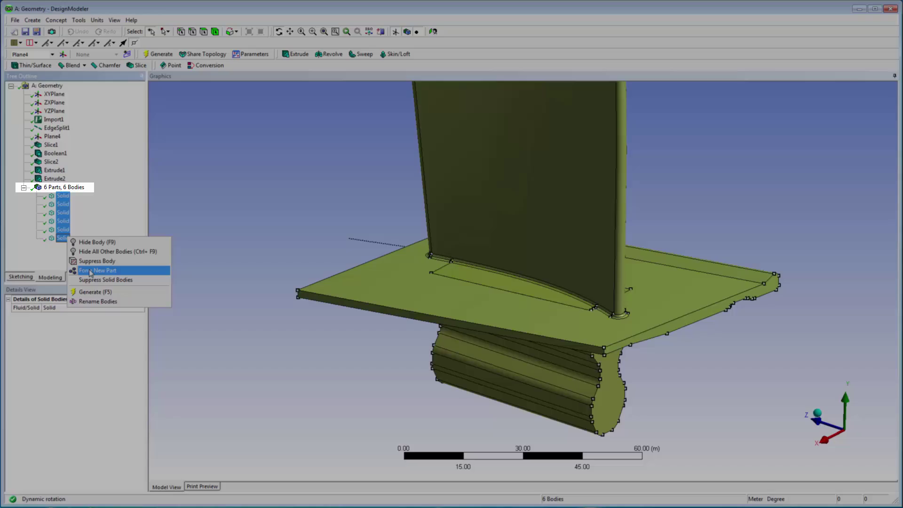
pyautogui.click(91, 272)
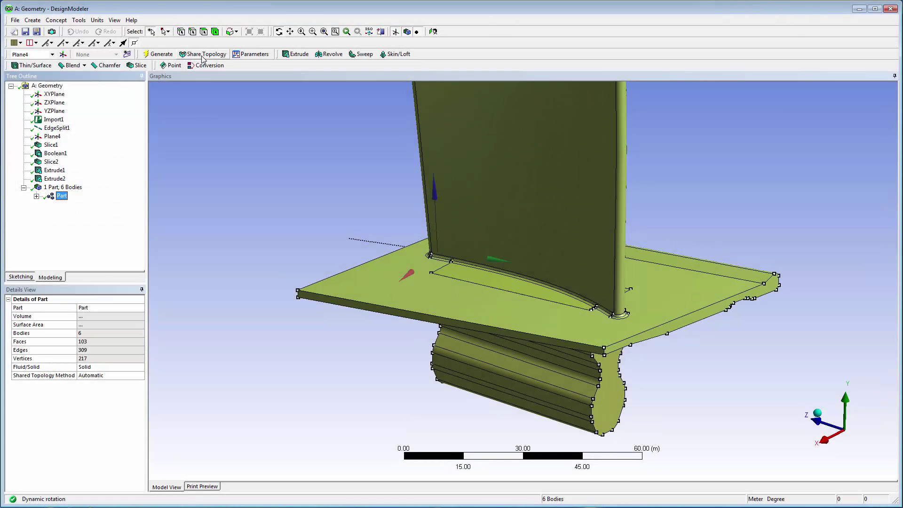
pyautogui.click(203, 54)
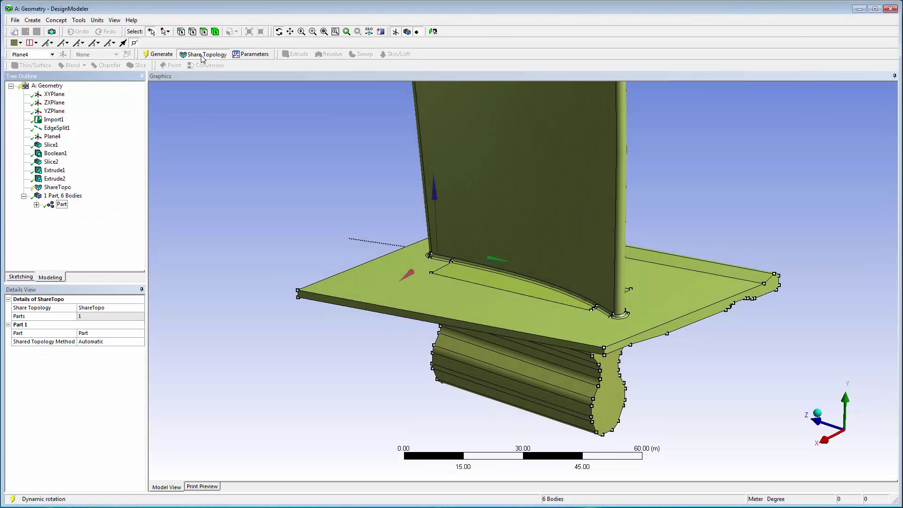
pyautogui.click(160, 55)
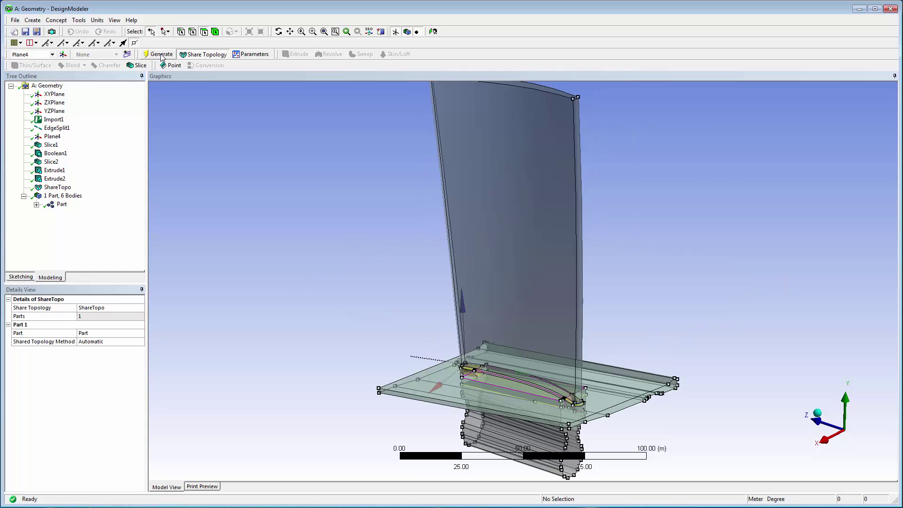
# Step: Display the model in wireframe and box-zoom onto the platform and blade root
pyautogui.click(114, 21)
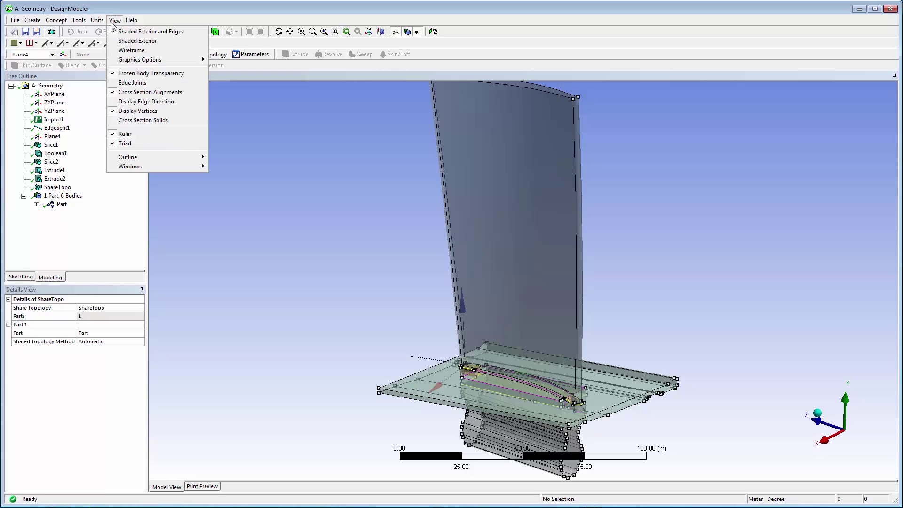
pyautogui.click(134, 51)
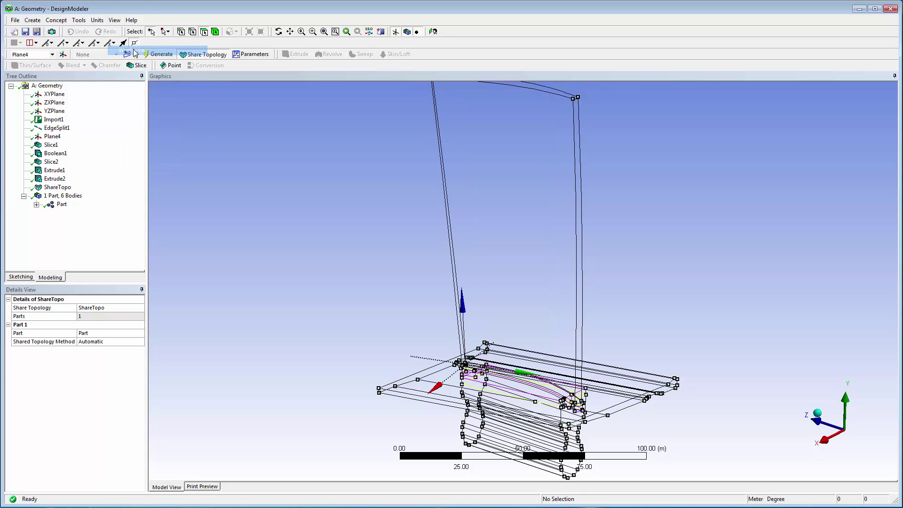
pyautogui.click(312, 32)
pyautogui.moveTo(377, 304); pyautogui.dragTo(678, 454)
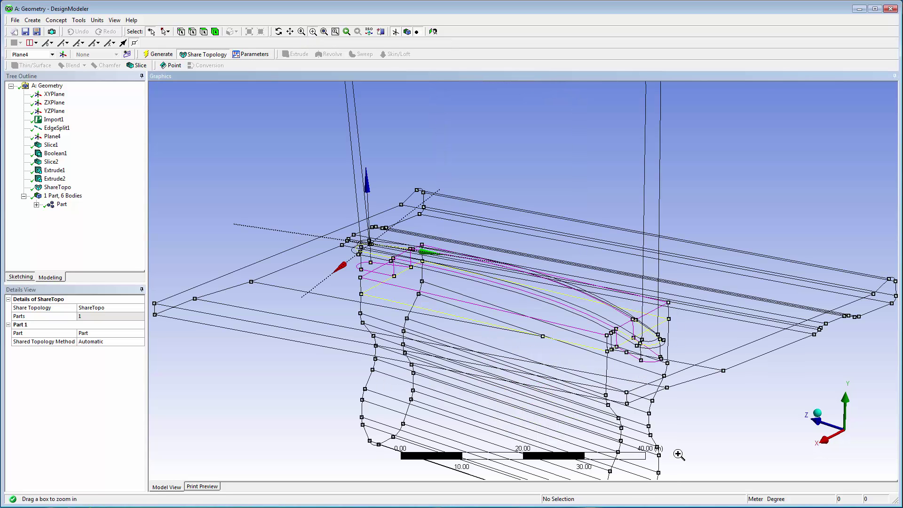